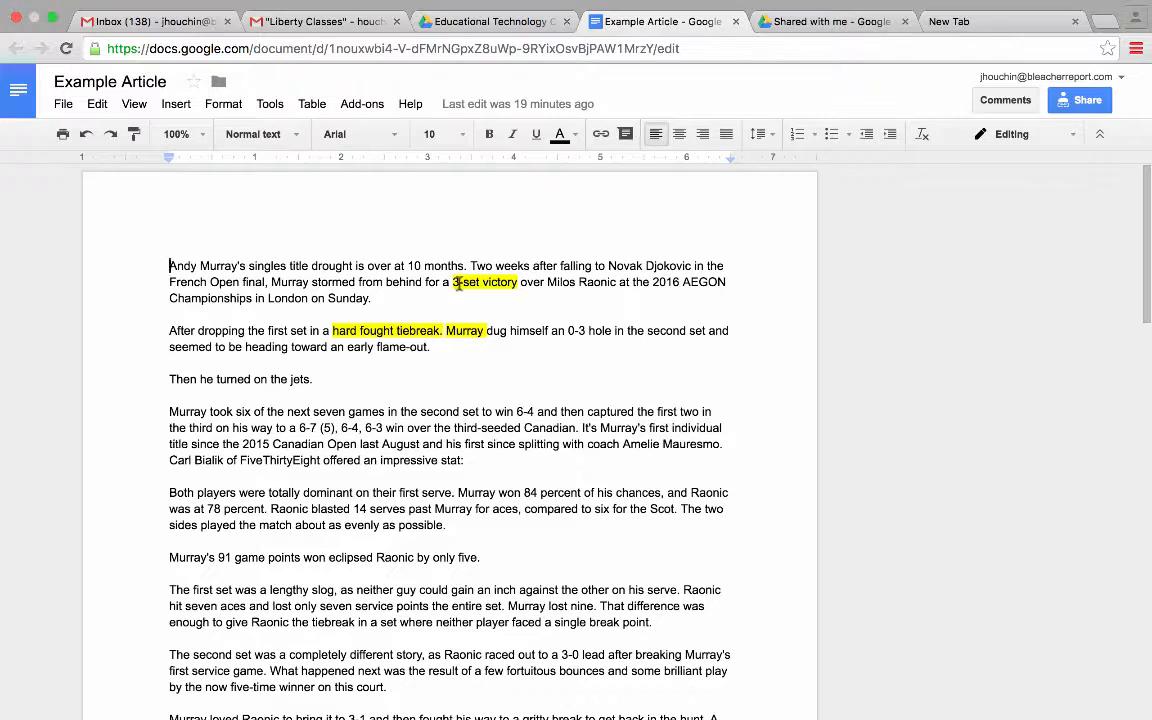
- Give the phrase '3-set victory' a yellow highlight
left_click_drag(454, 282, 517, 281)
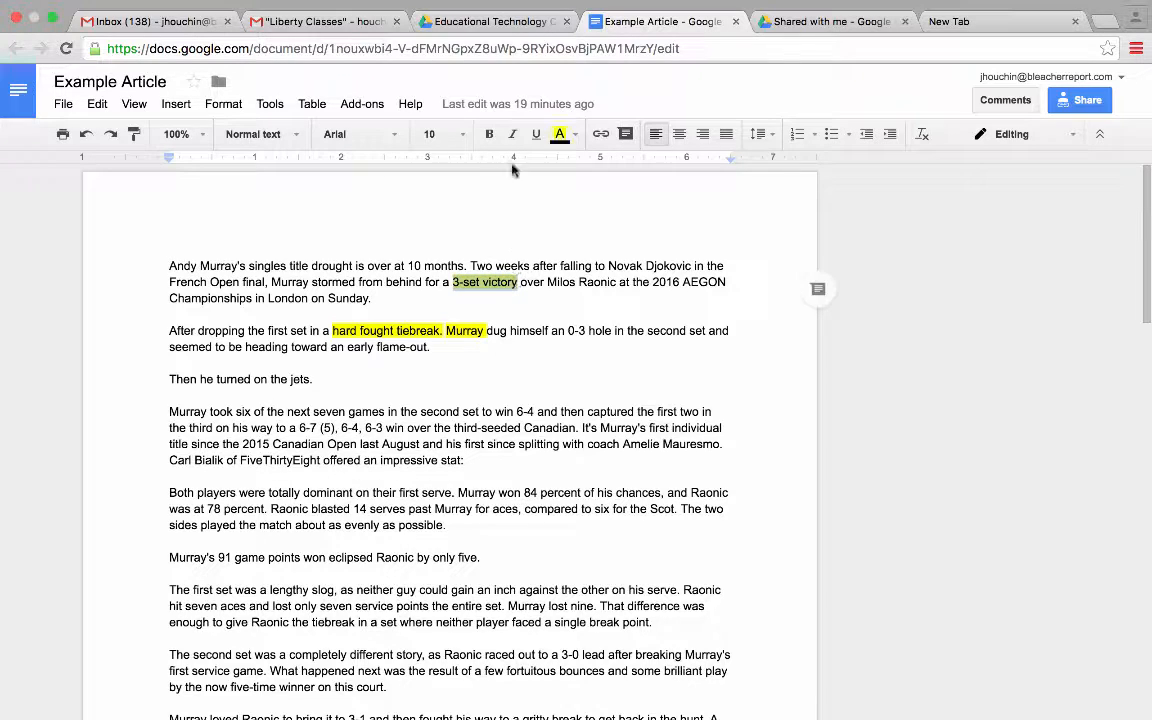
left_click(562, 134)
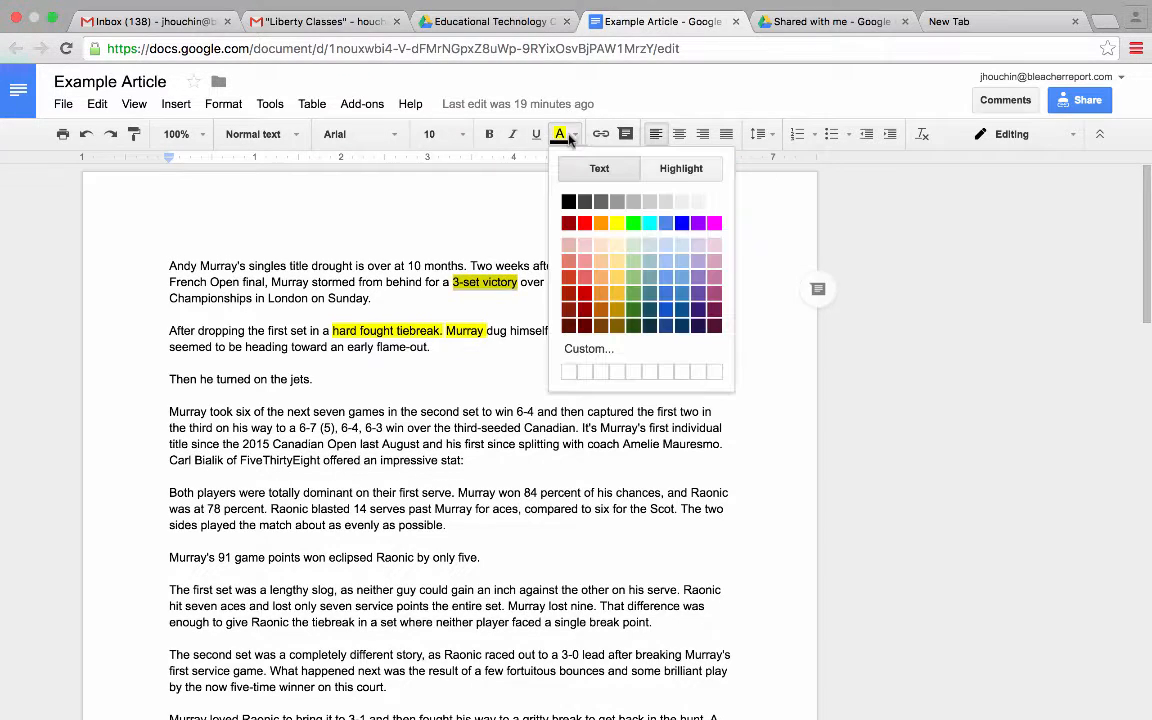
left_click(665, 168)
left_click(351, 430)
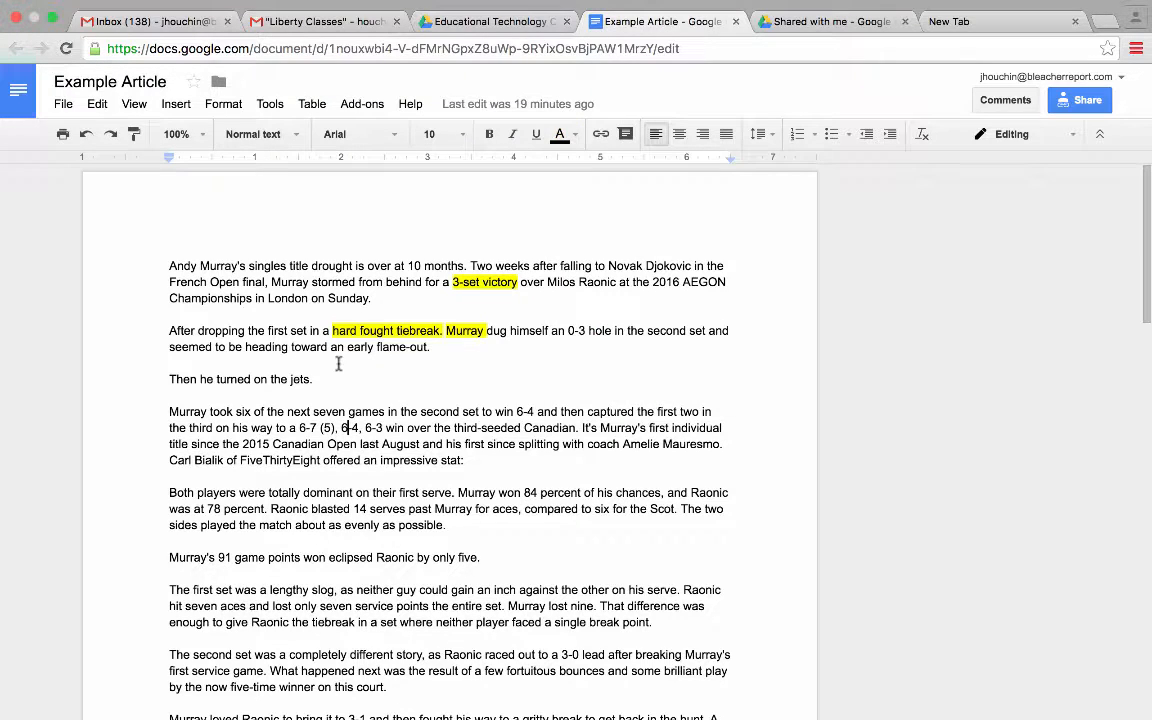
- Check the highlighted 'hard fought tiebreak' phrase, then reselect '3-set victory'
left_click_drag(334, 331, 441, 330)
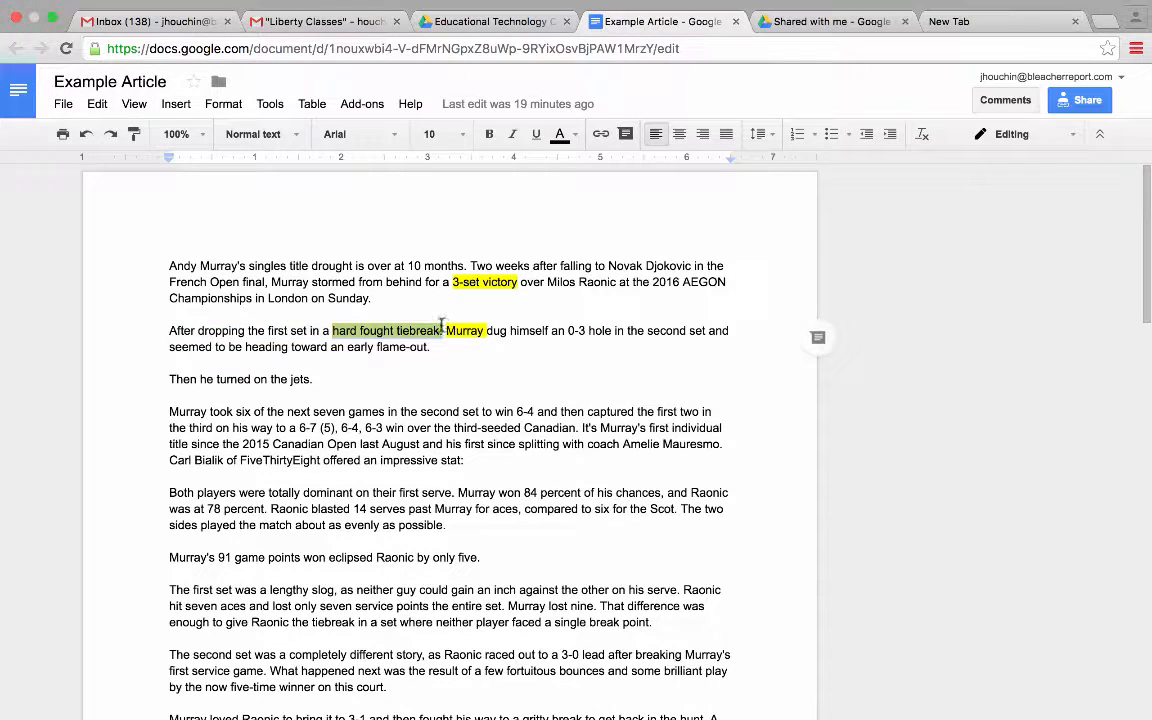
left_click(381, 377)
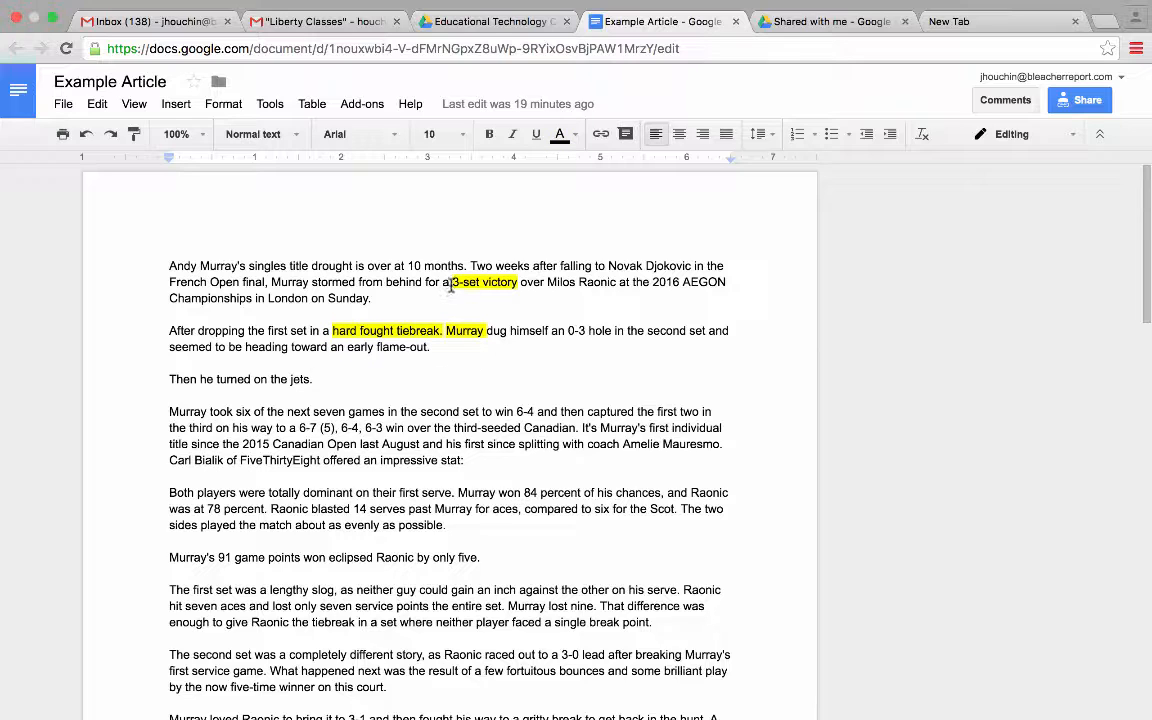
left_click_drag(452, 283, 520, 283)
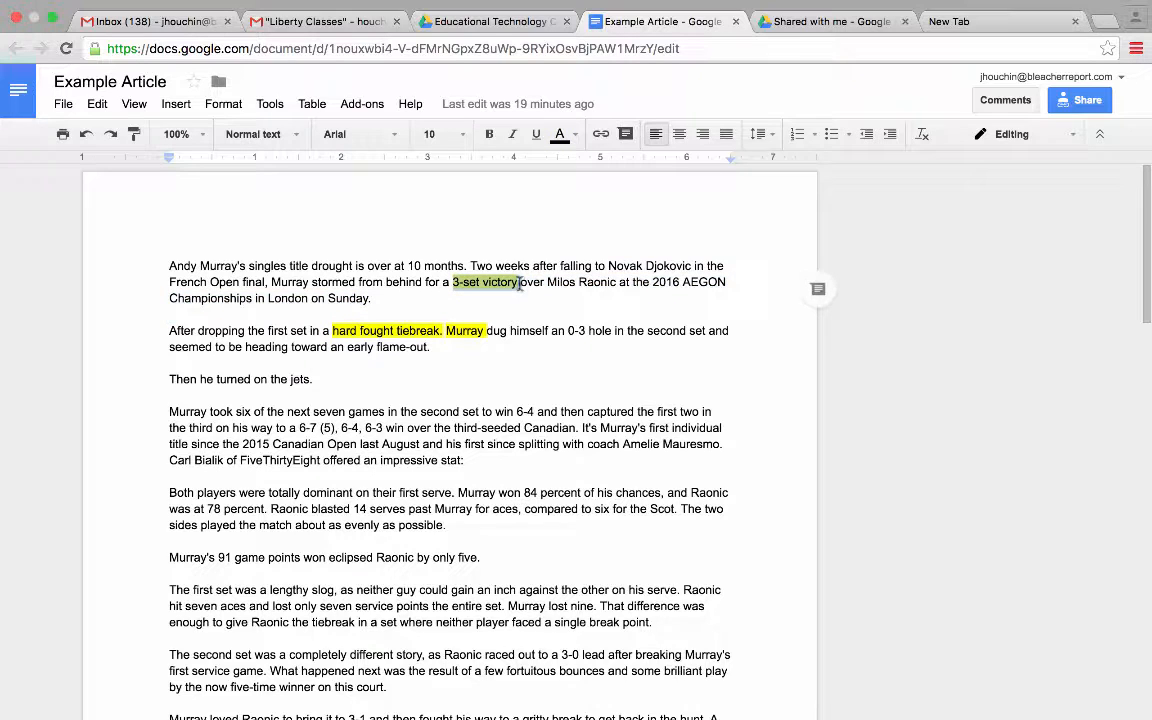
- Comment 'number formatting: three-set victory' on the selected '3-set victory' phrase
left_click(177, 103)
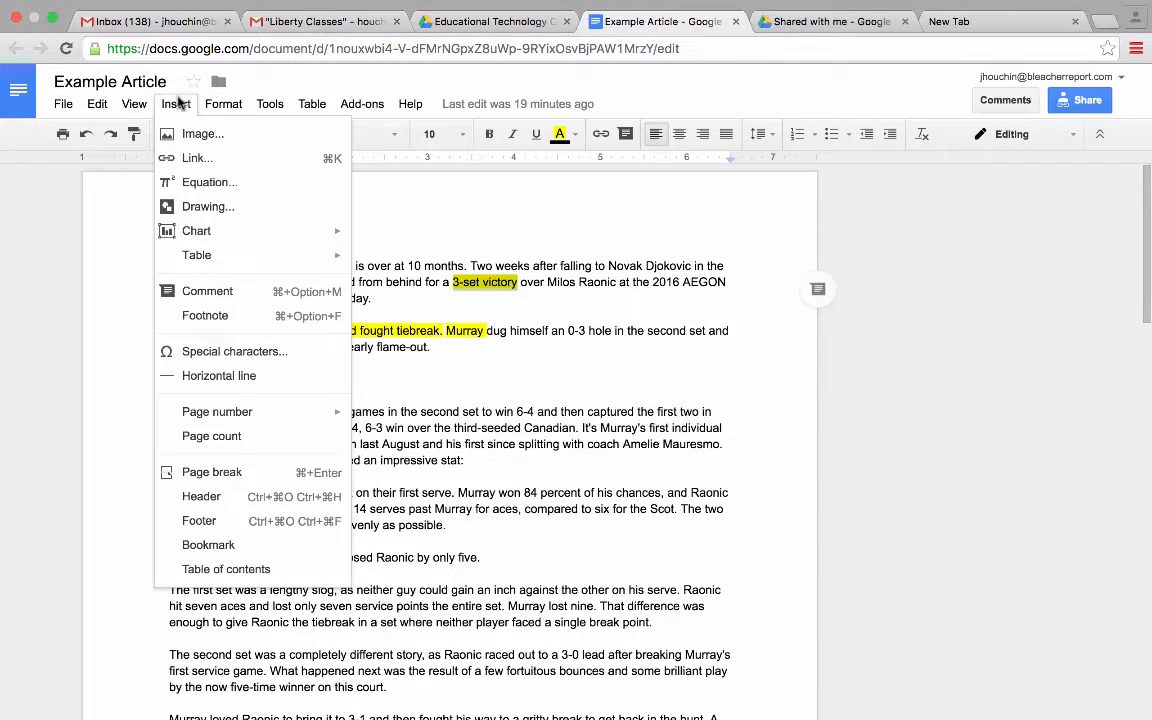
left_click(190, 291)
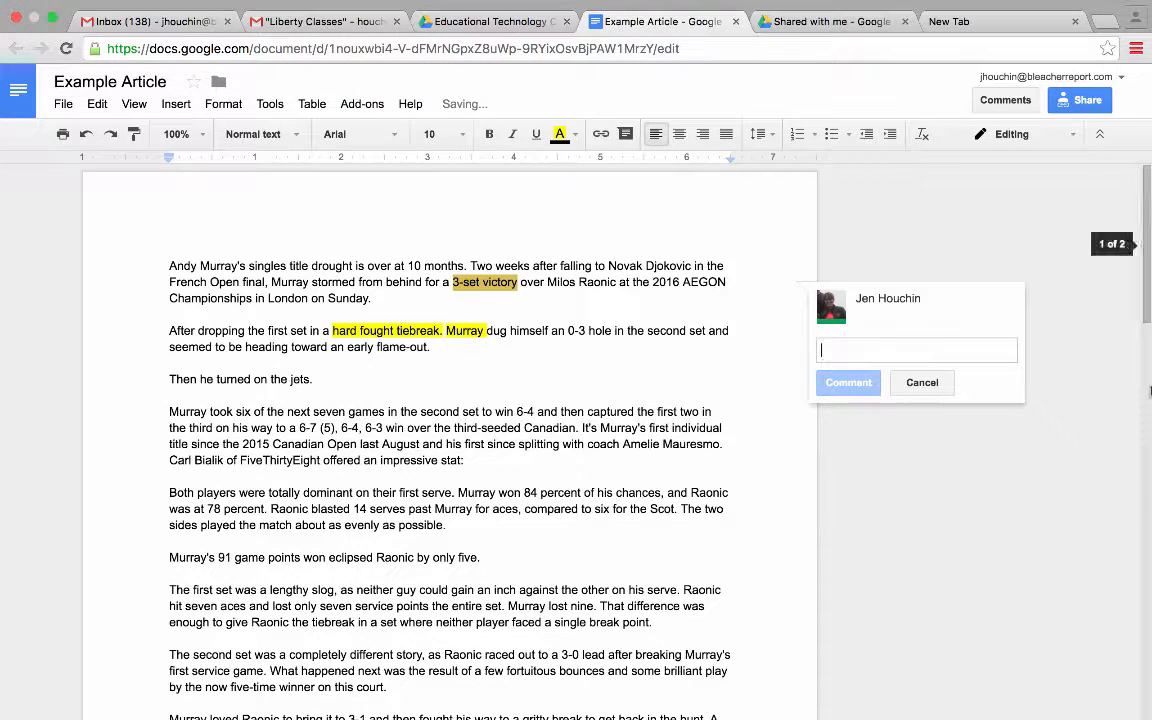
type("number format")
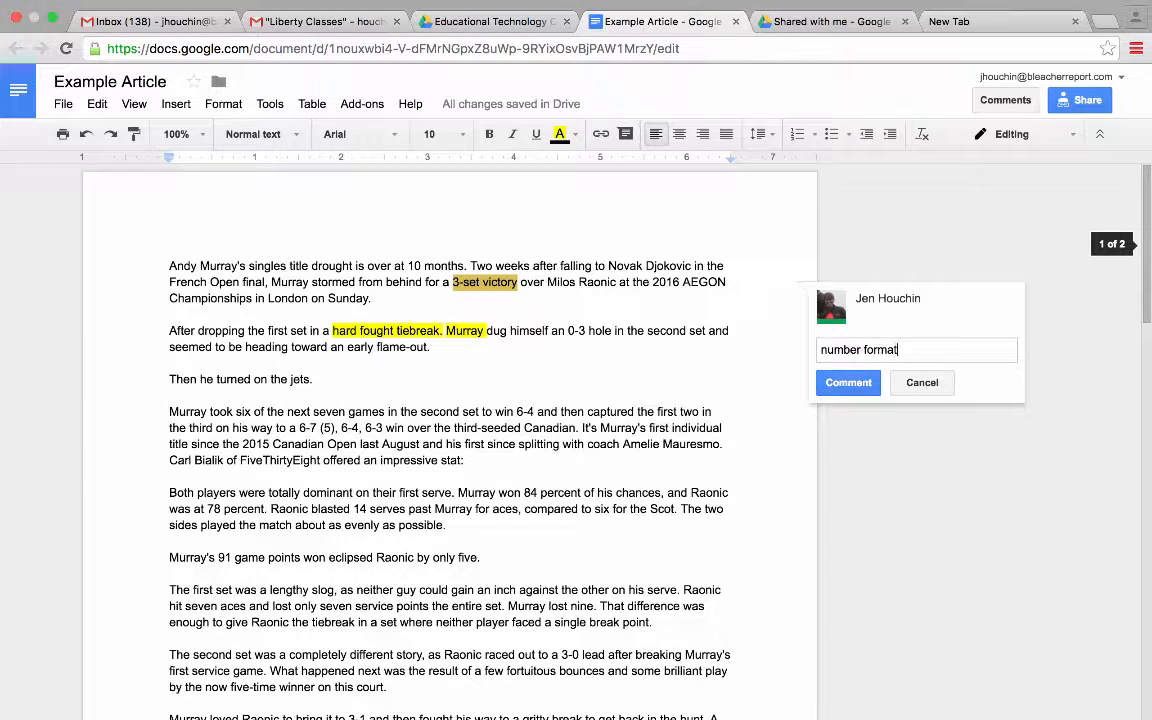
type("ting: three-set victor")
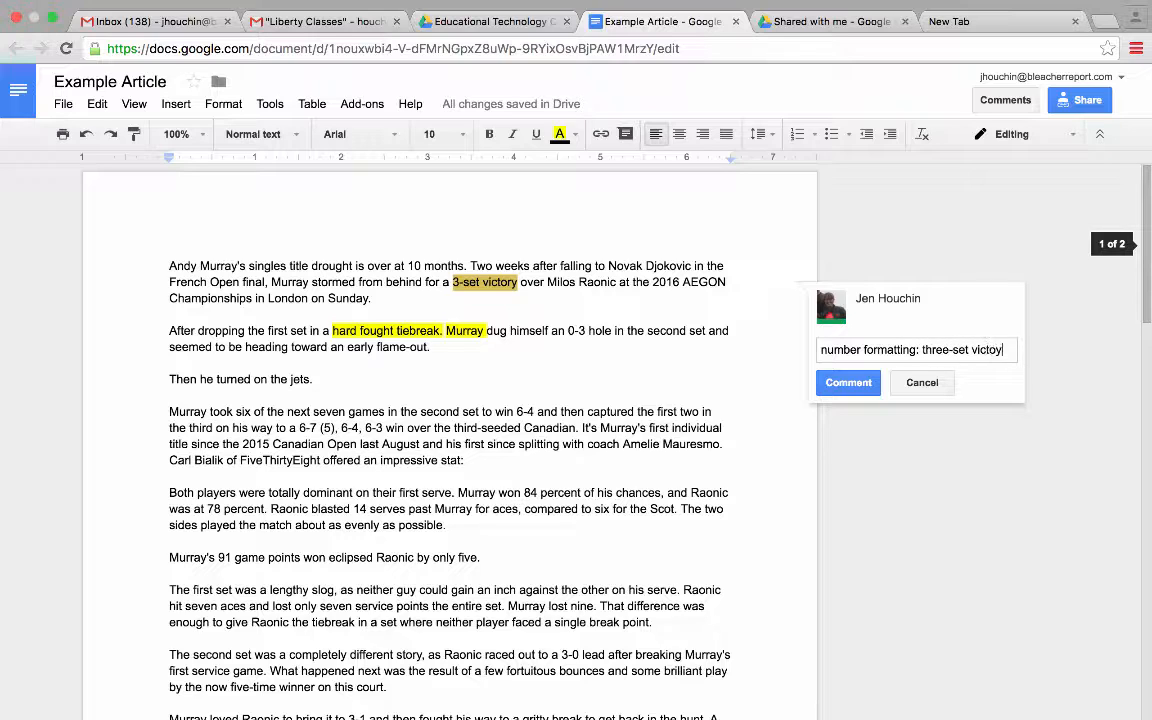
type("y")
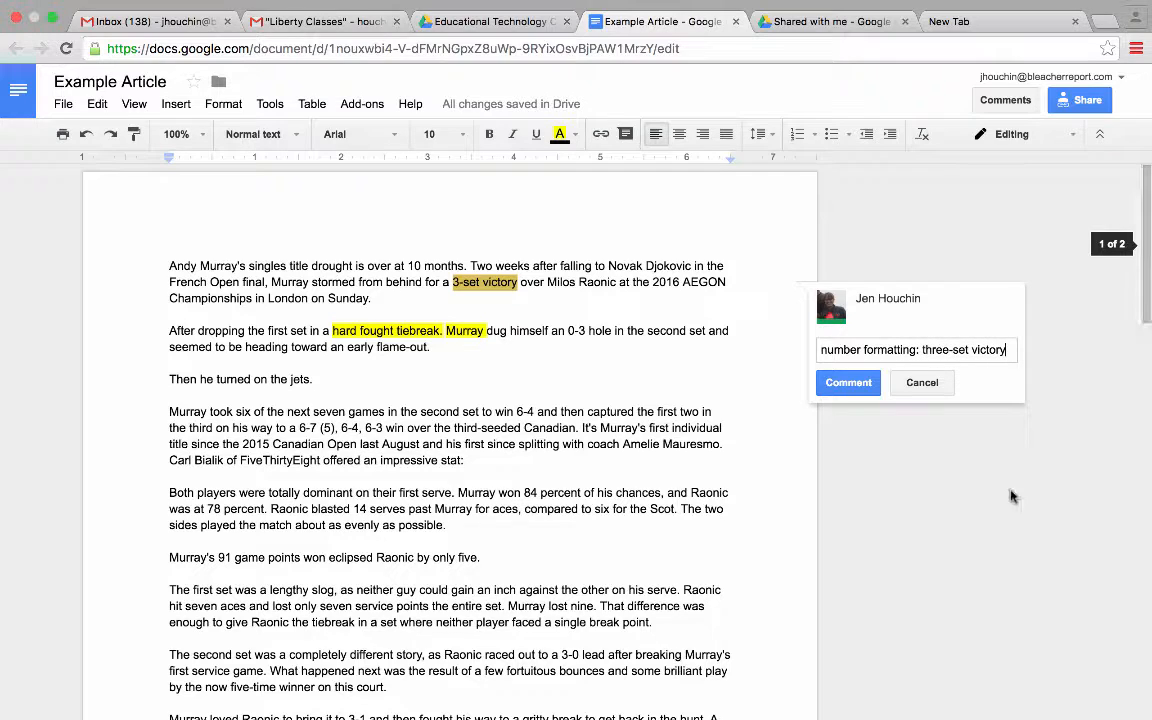
left_click(830, 378)
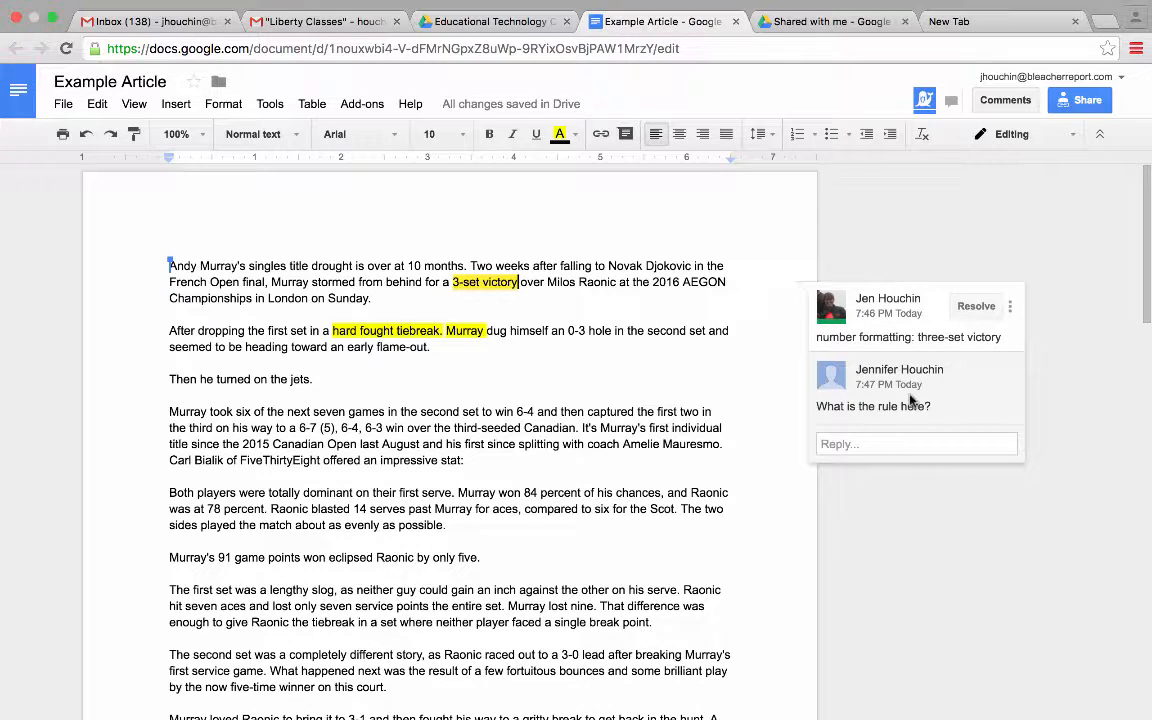
- Reply 'Write out numbers under 10' in the comment thread, then open revision history
left_click(906, 447)
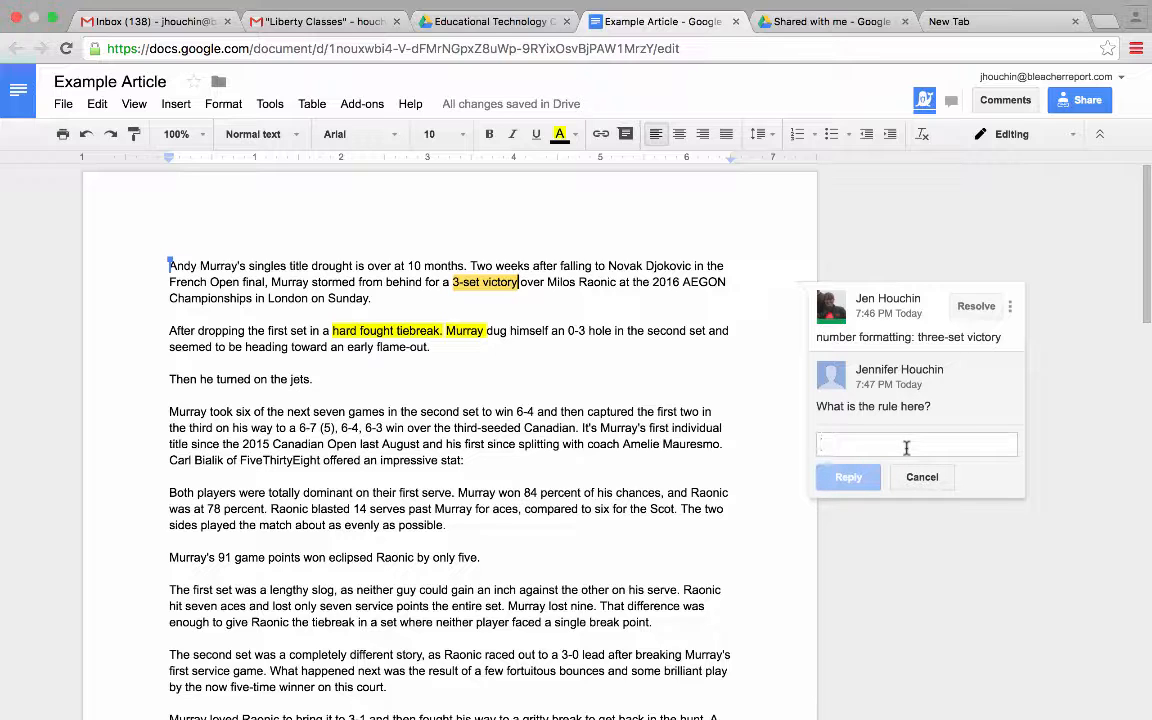
type("B")
key("BackSpace")
type("Write out number")
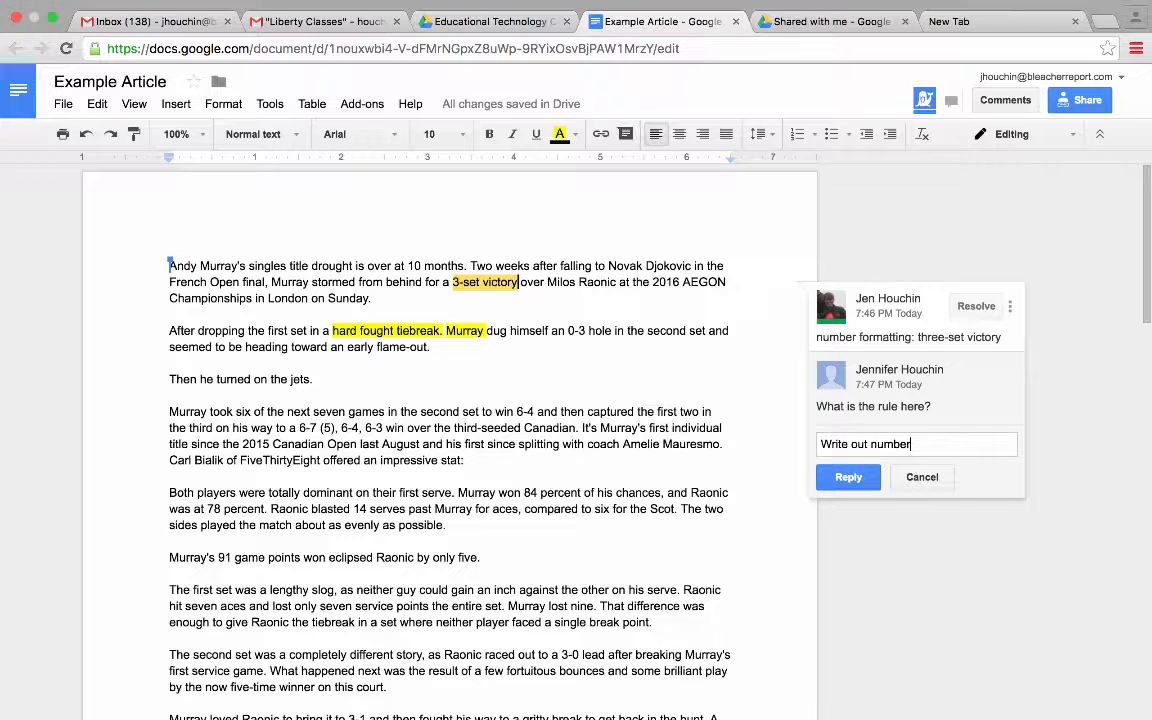
type("s under 10")
left_click(855, 482)
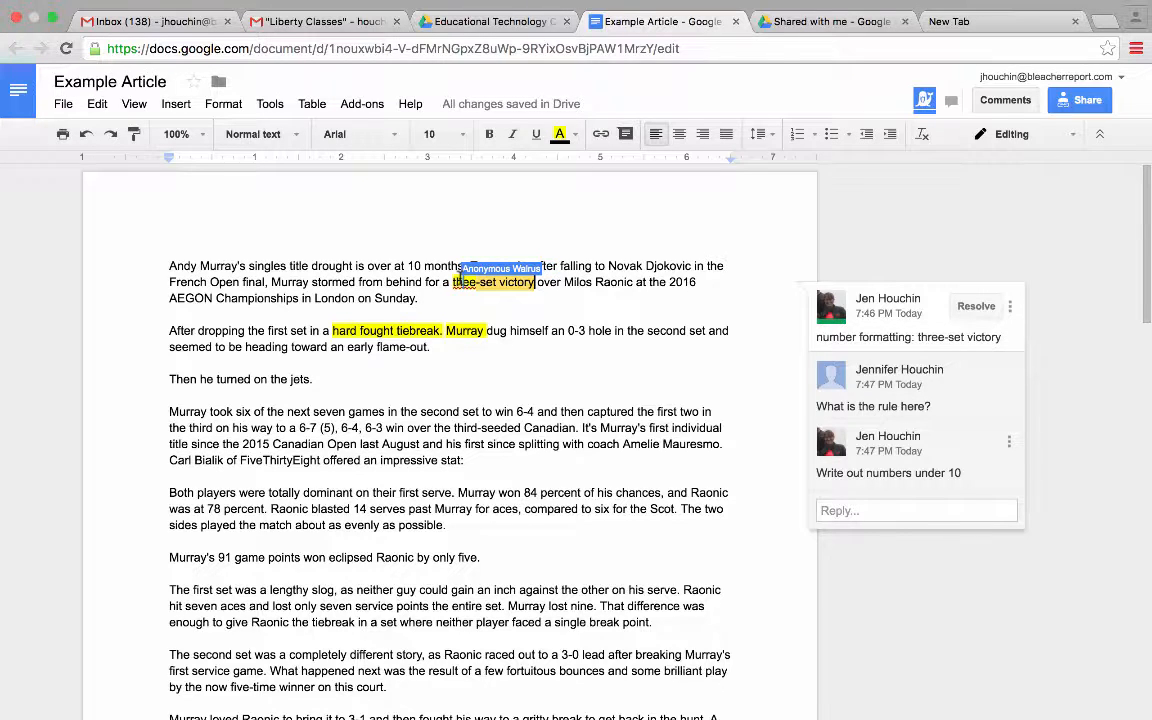
key("Down")
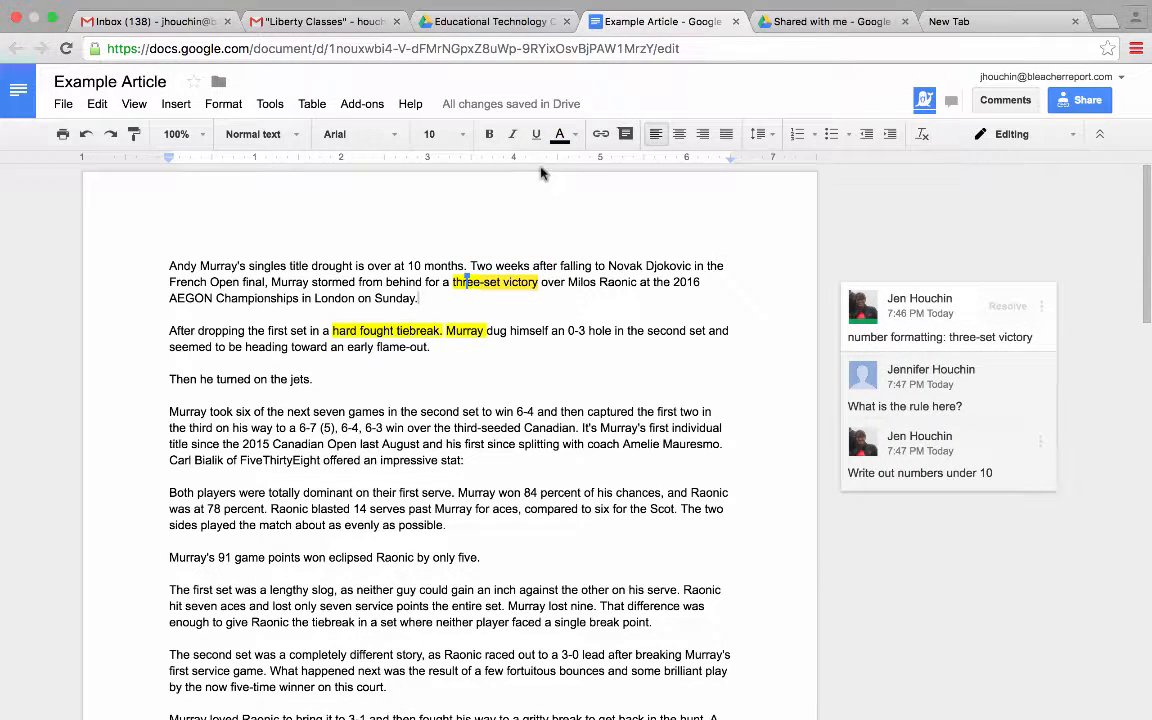
left_click(566, 106)
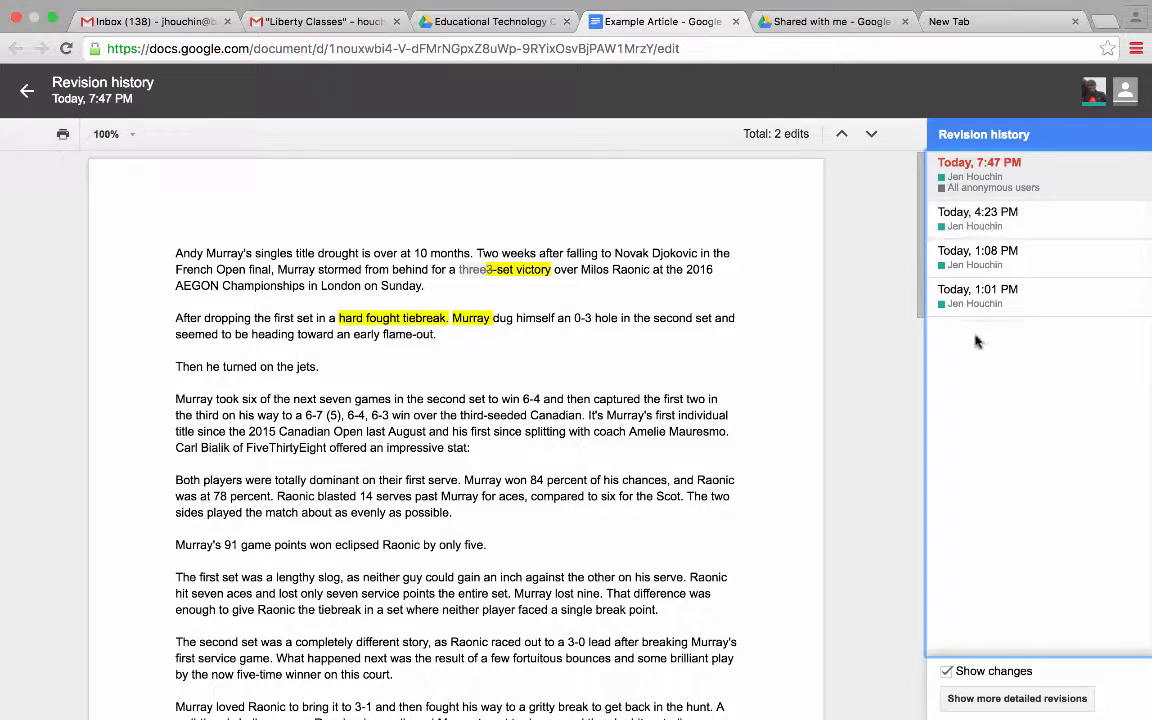
- Review the latest revision's changes, then return to the document editor
left_click(463, 274)
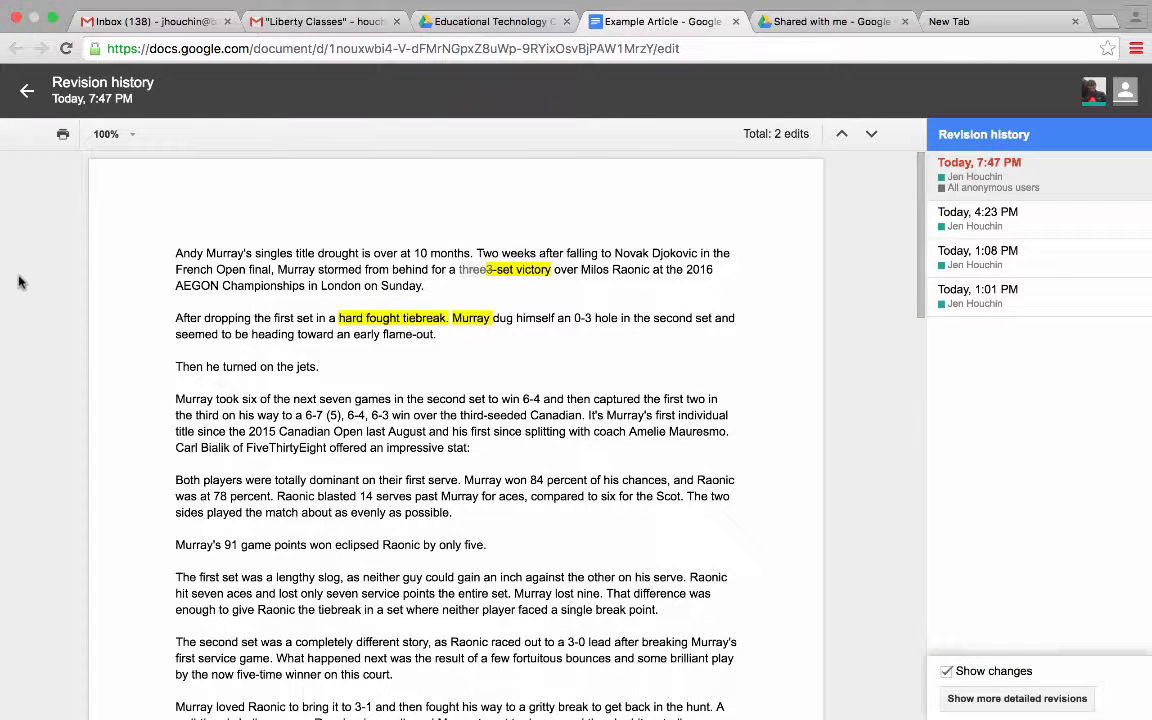
left_click(29, 89)
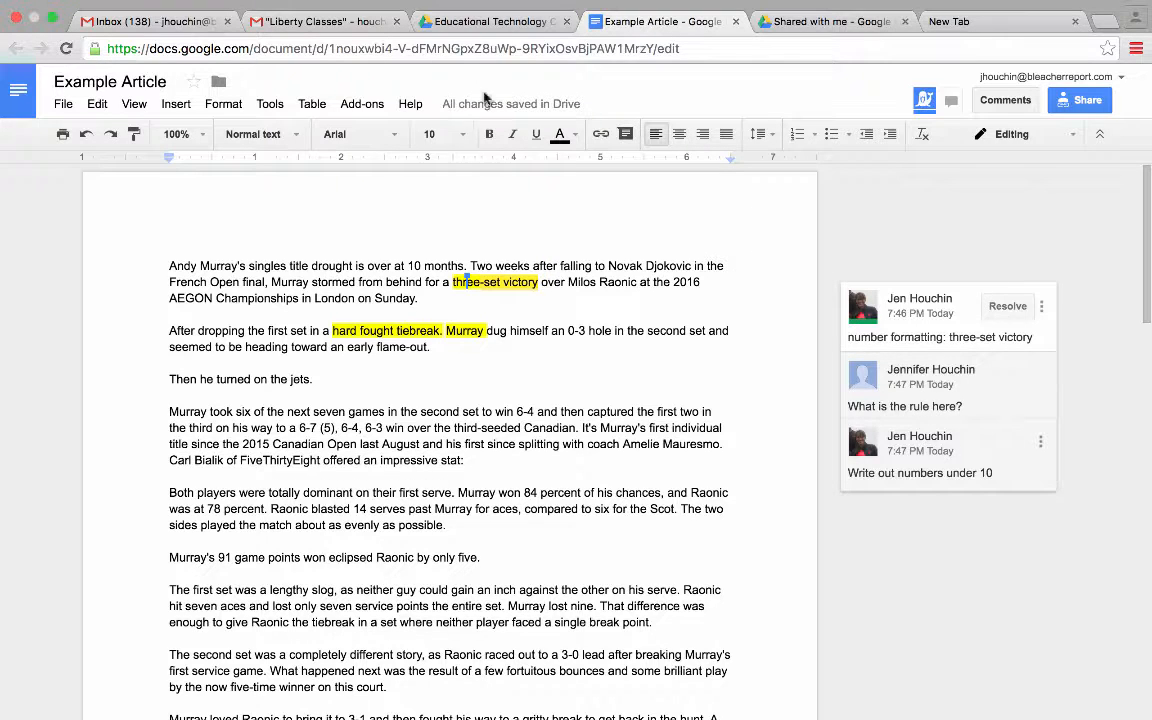
- Open the Example Yearbook or School Newpaper Article document from the Educational Technology Class folder
left_click(490, 24)
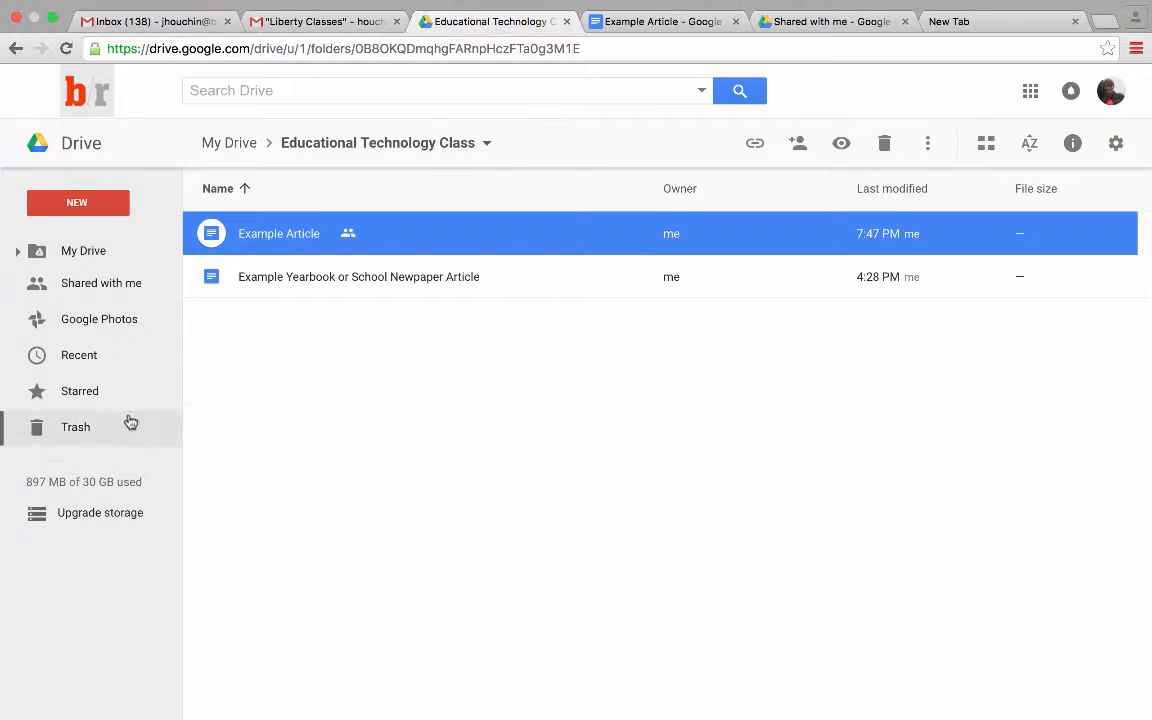
double_click(337, 279)
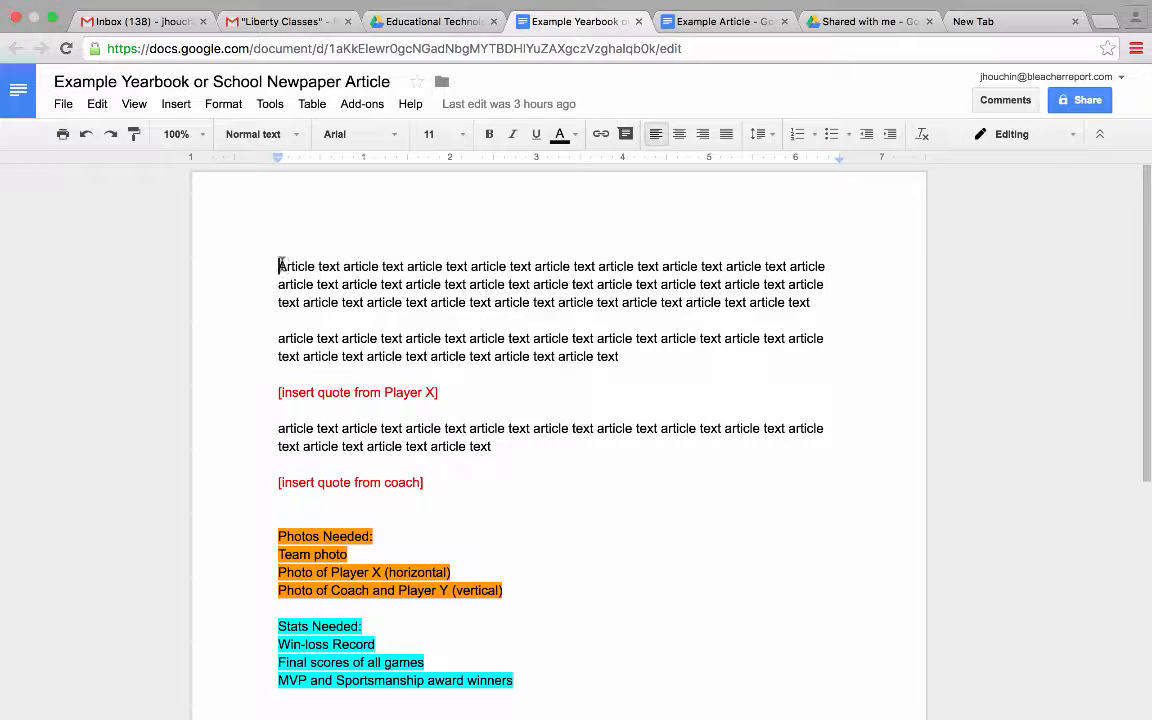
left_click_drag(279, 266, 292, 267)
left_click(458, 500)
left_click(437, 391)
- Highlight the Stats Needed list in cyan, after checking the Photos Needed lines
scroll(512, 495, "down", 1)
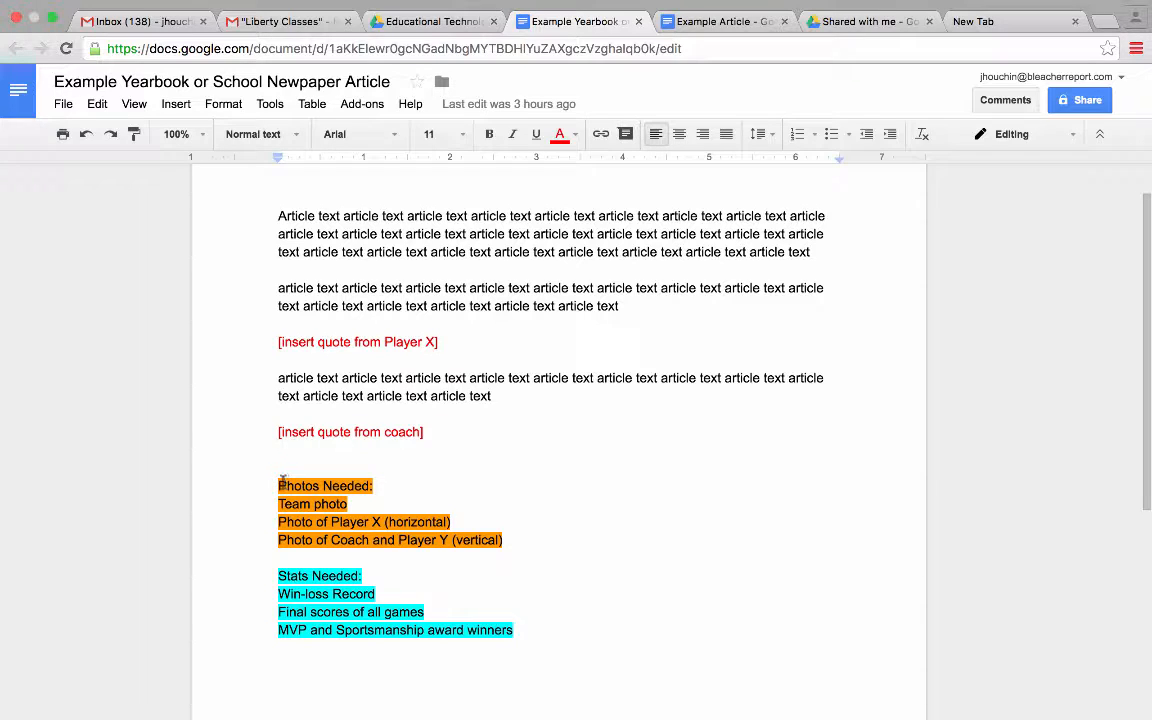
left_click_drag(277, 486, 534, 537)
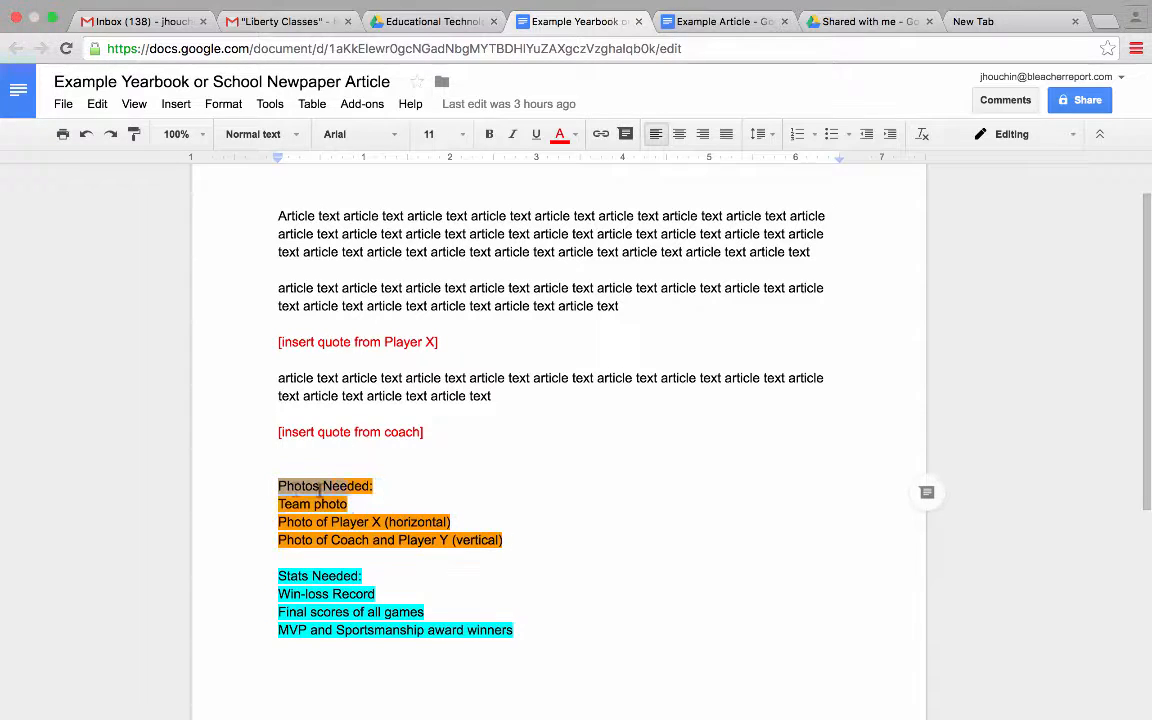
left_click(268, 468)
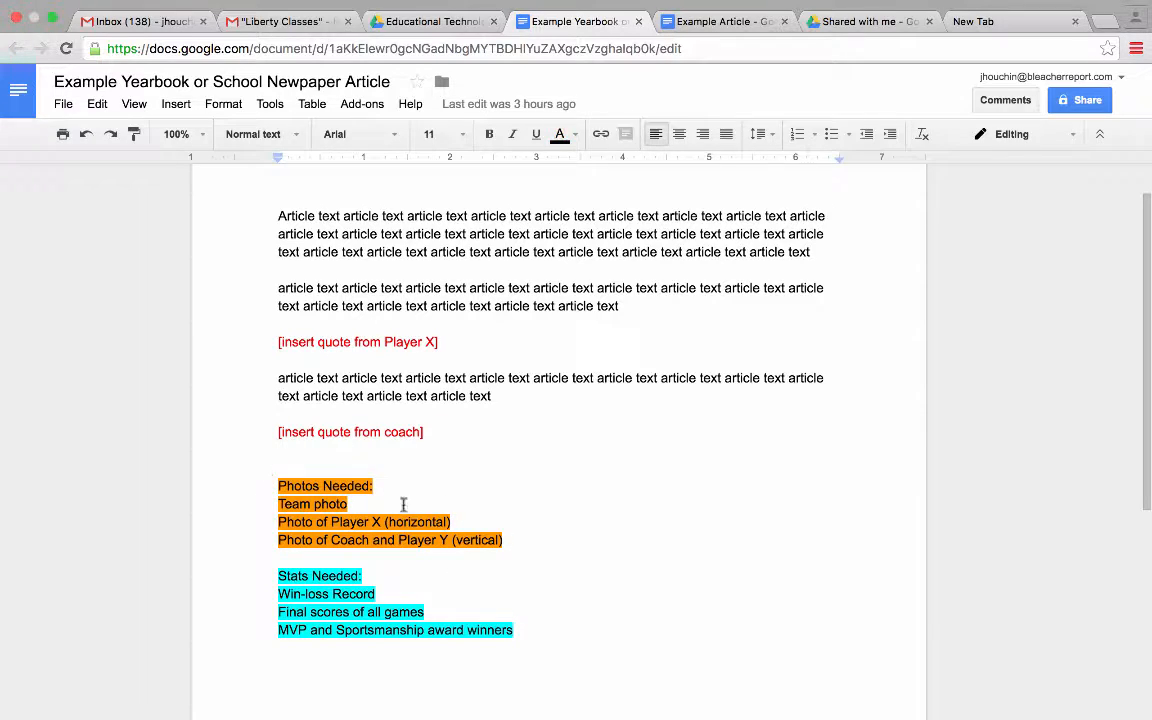
scroll(628, 550, "down", 1)
left_click(451, 652)
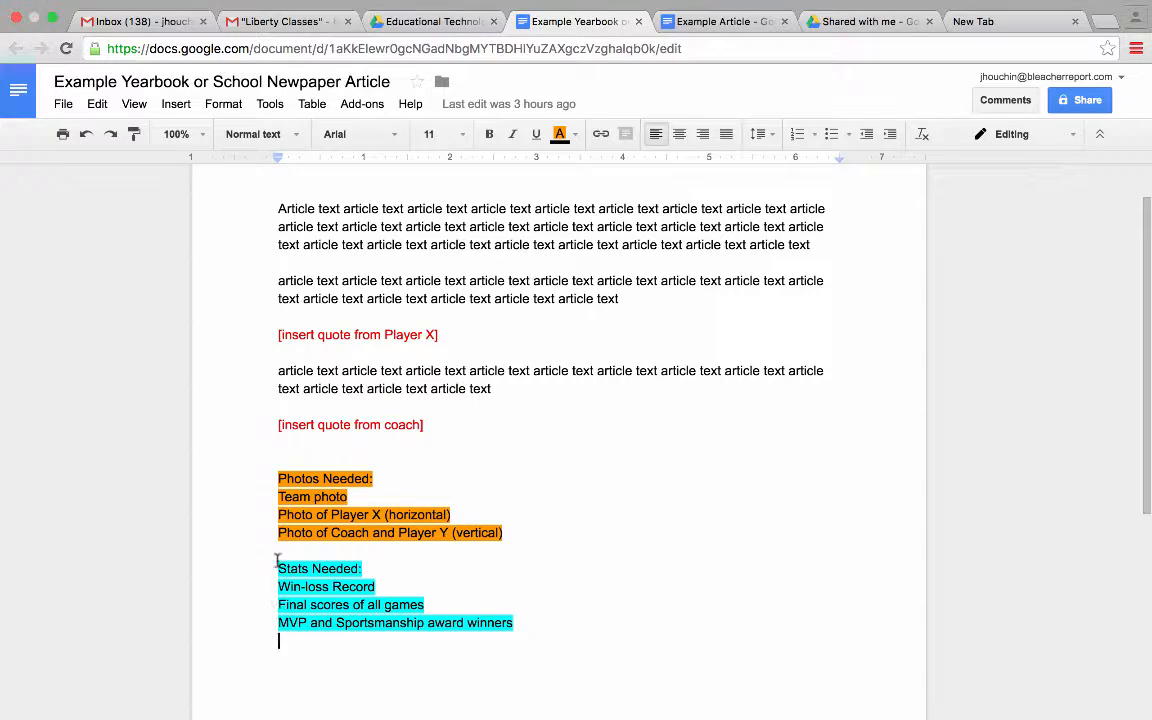
left_click_drag(278, 566, 520, 619)
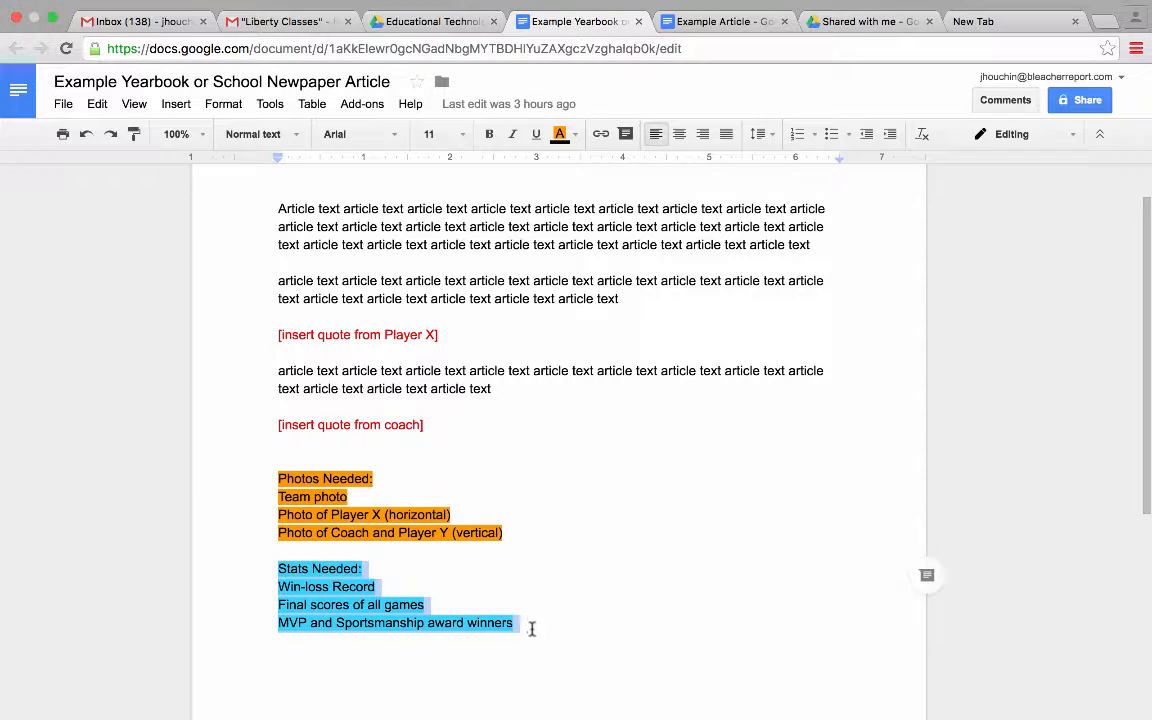
left_click(394, 658)
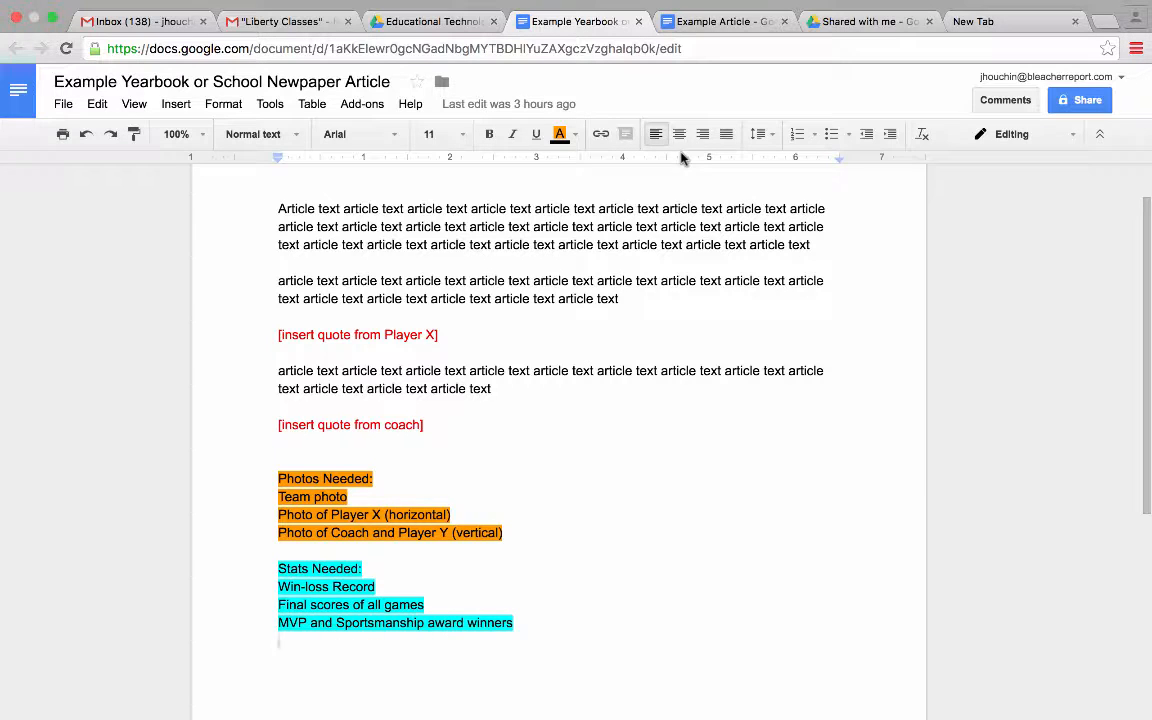
- Return to the Educational Technology Class folder in Drive
scroll(614, 501, "up", 2)
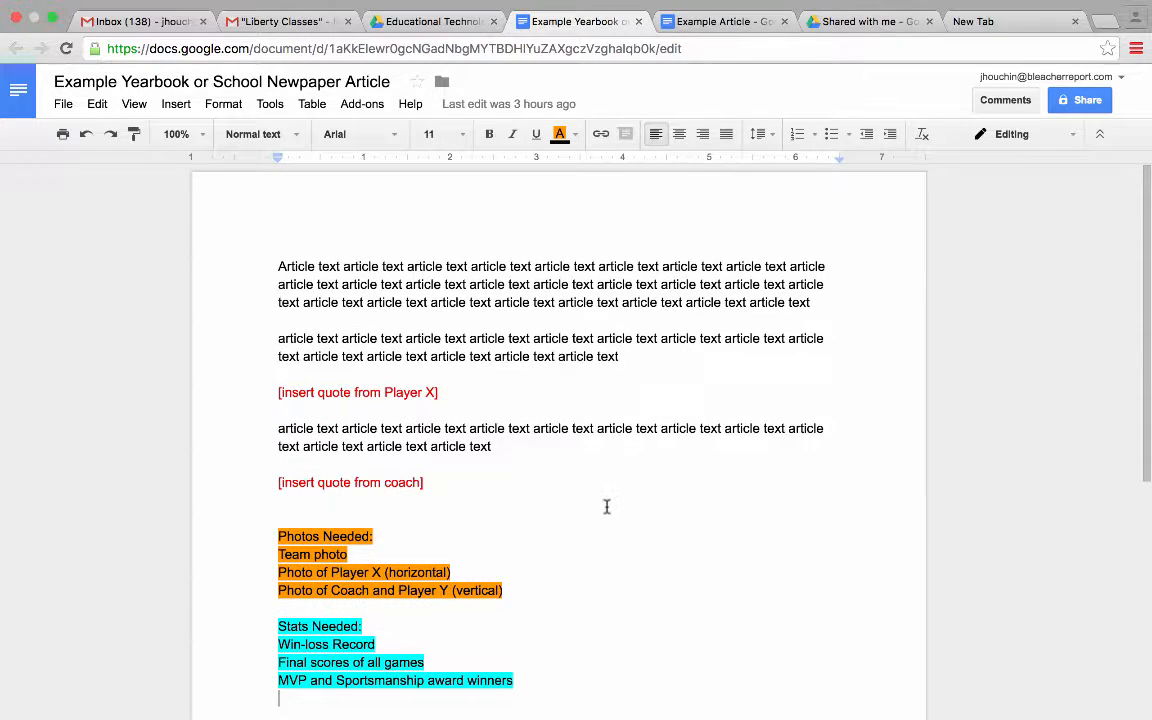
scroll(610, 505, "down", 1)
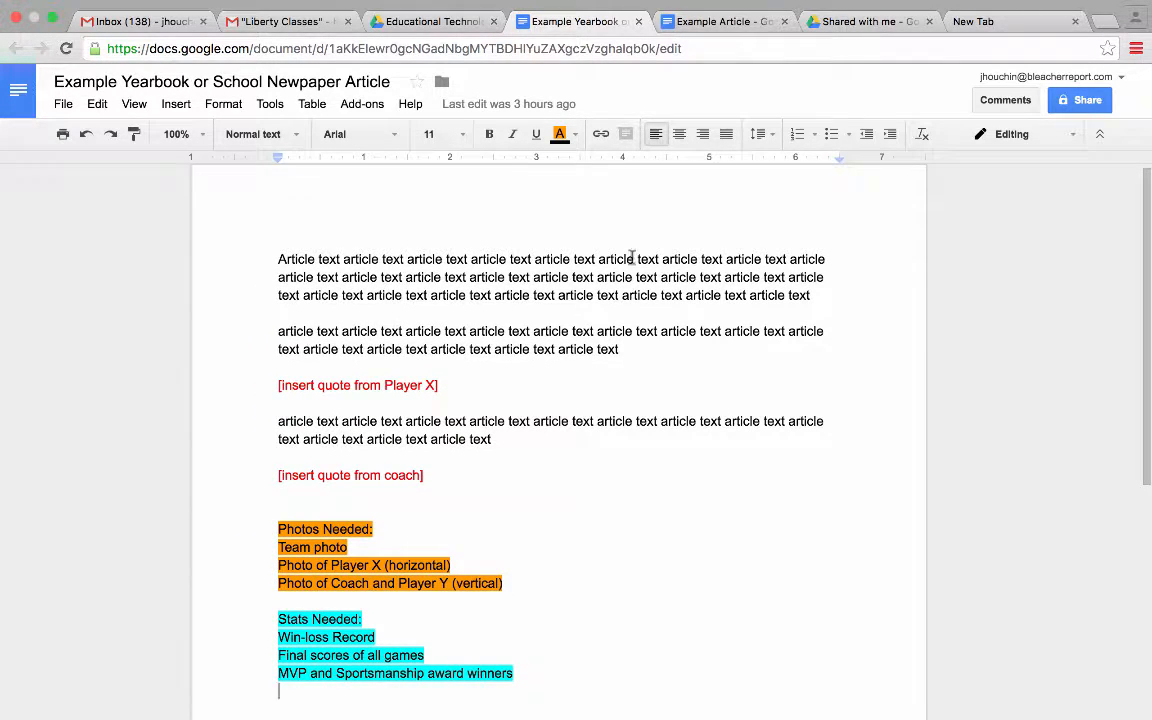
left_click(455, 26)
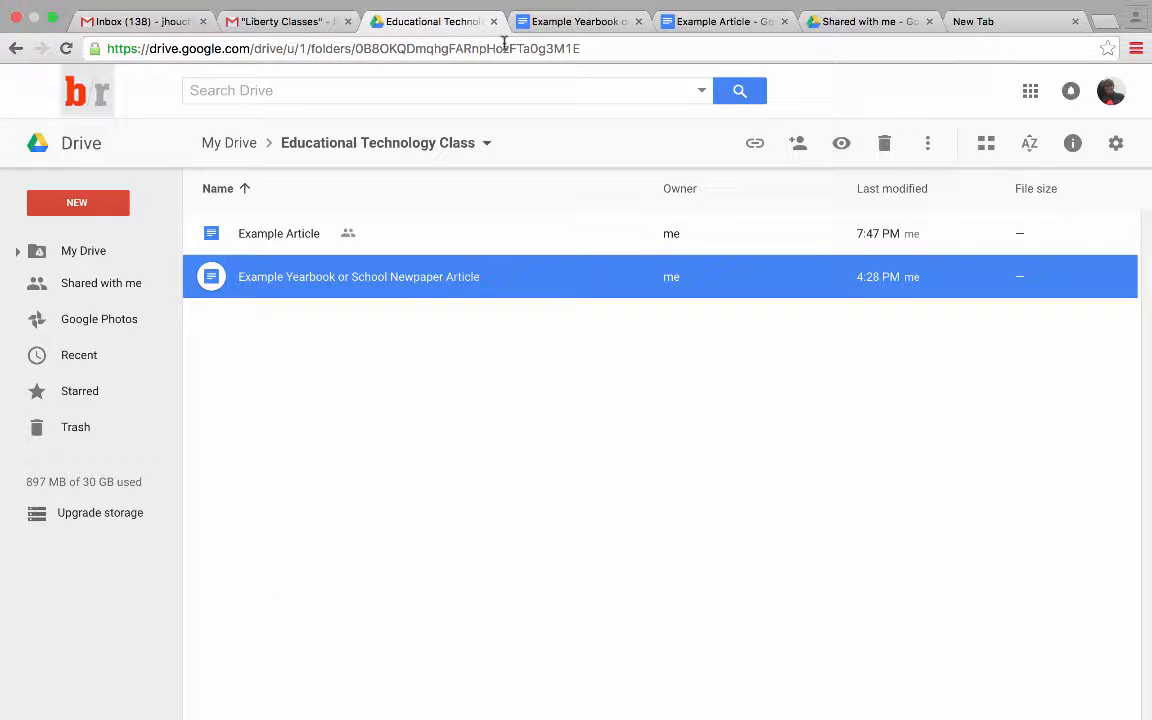
- Create a blank Google Sheets spreadsheet from Drive's NEW menu
left_click(101, 205)
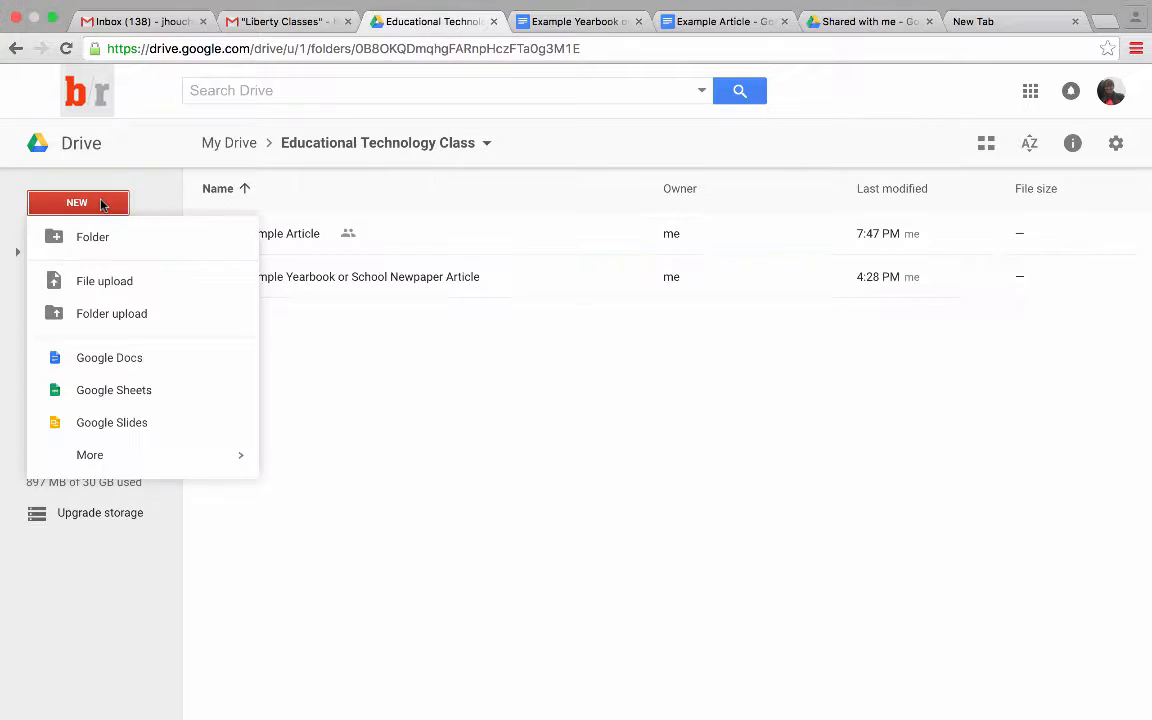
left_click(141, 392)
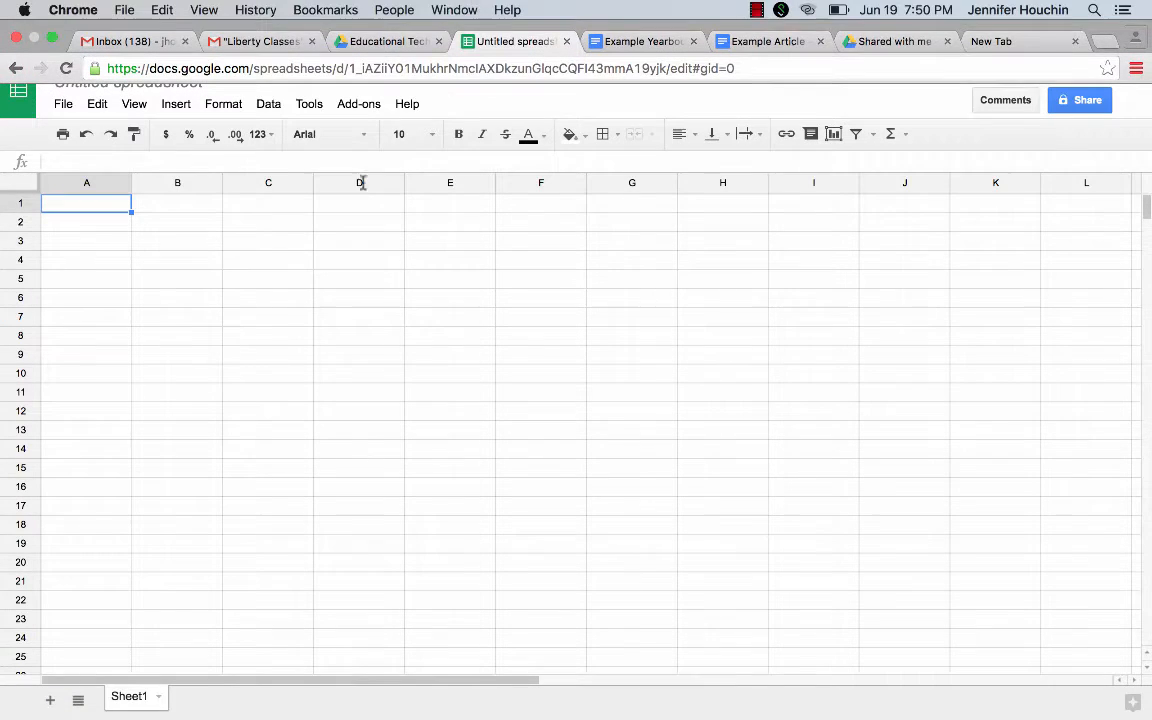
mouse_move(858, 6)
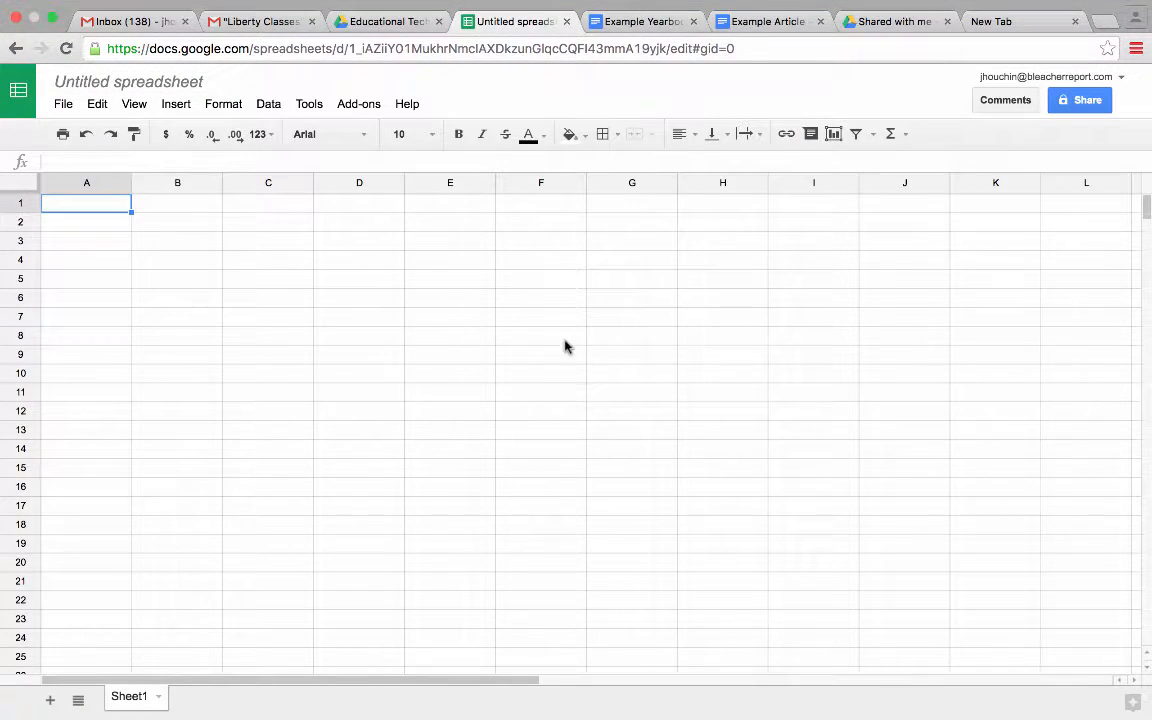
- Rename the untitled spreadsheet to 'Example Spreadsheet'
left_click(160, 81)
type("Exa")
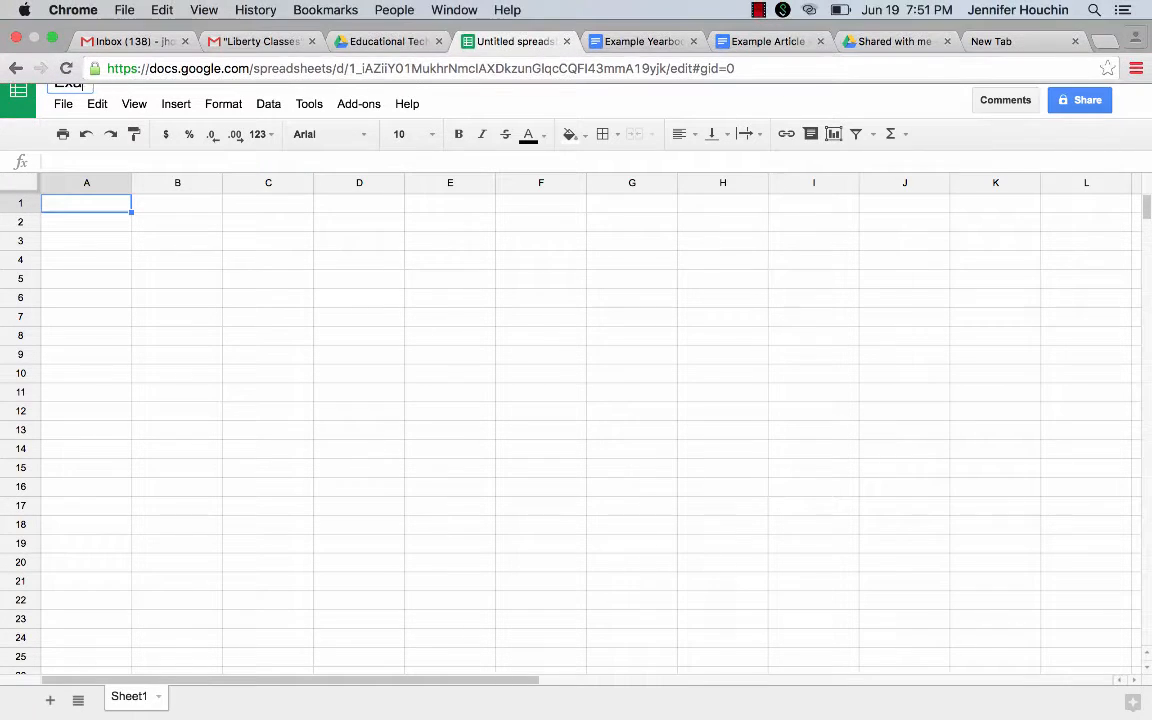
type("mple Spreadsheet")
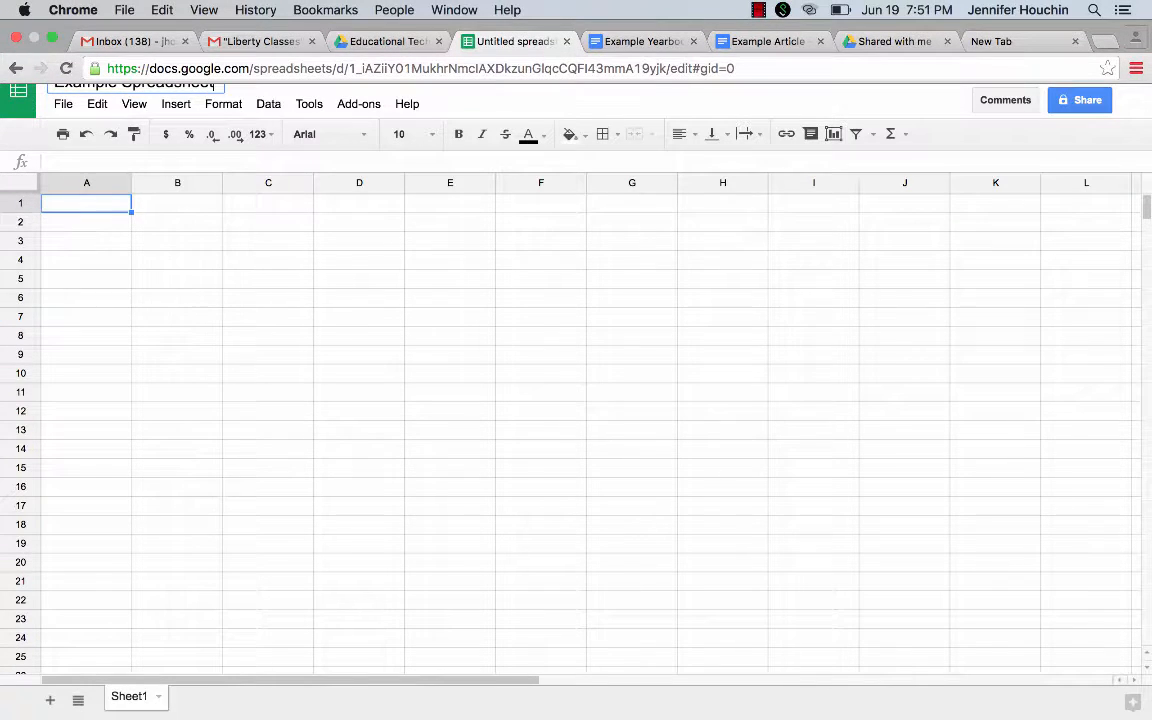
left_click(148, 209)
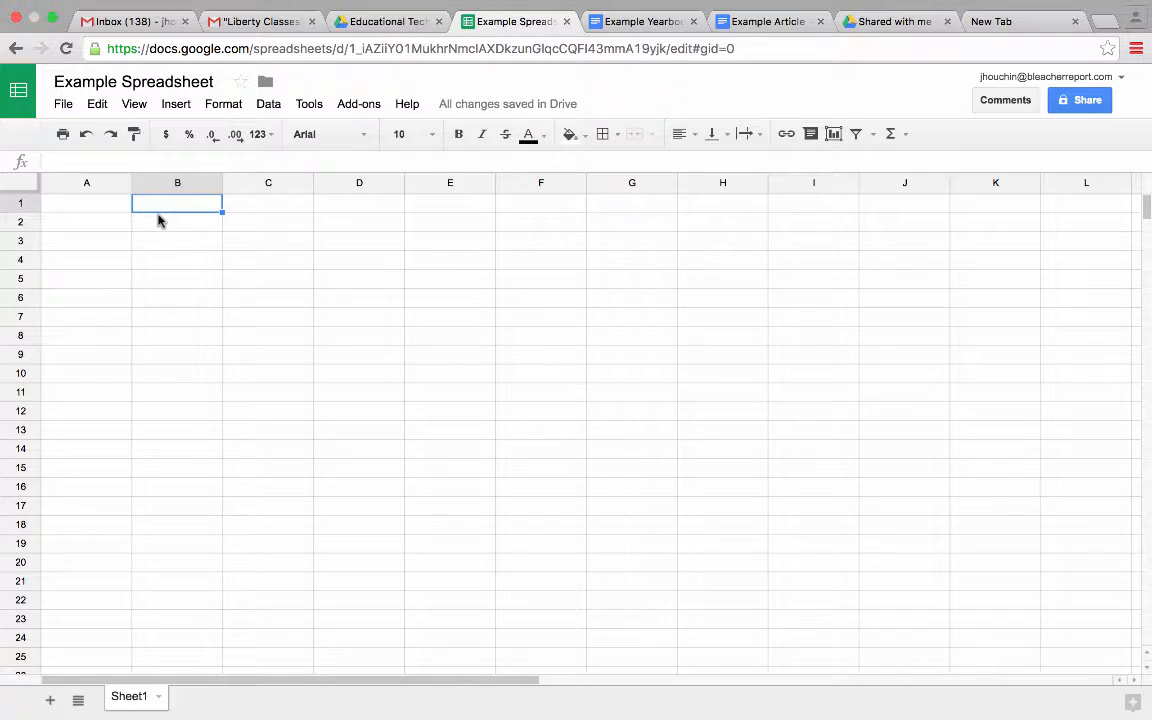
- Enter headers Task, Assigned To, Progress Week 1, Progress Week 2 and Completed in A1:E1
left_click(98, 200)
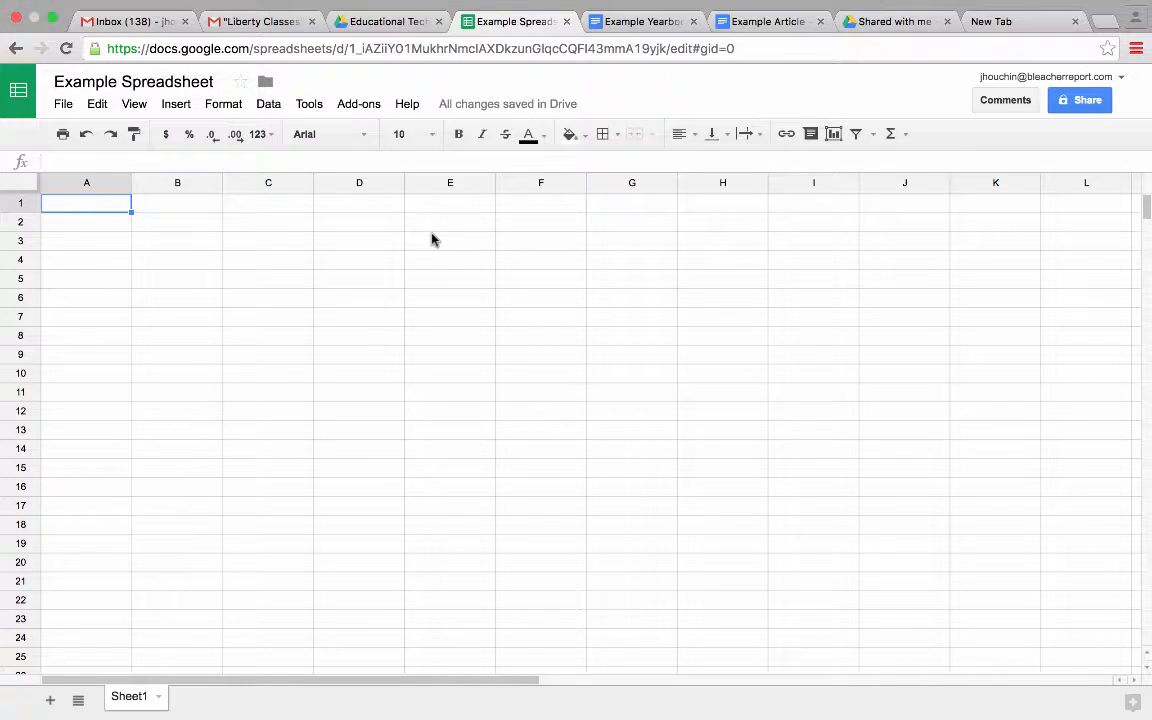
type("Task")
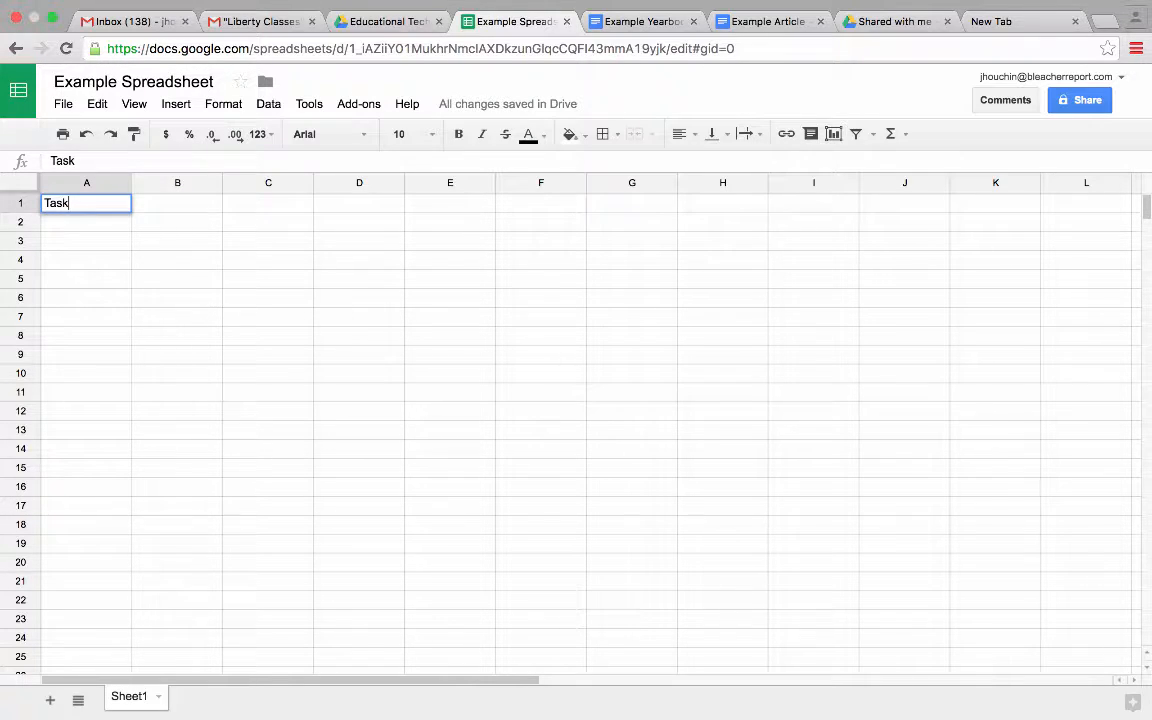
key("Tab")
type("Assigned To")
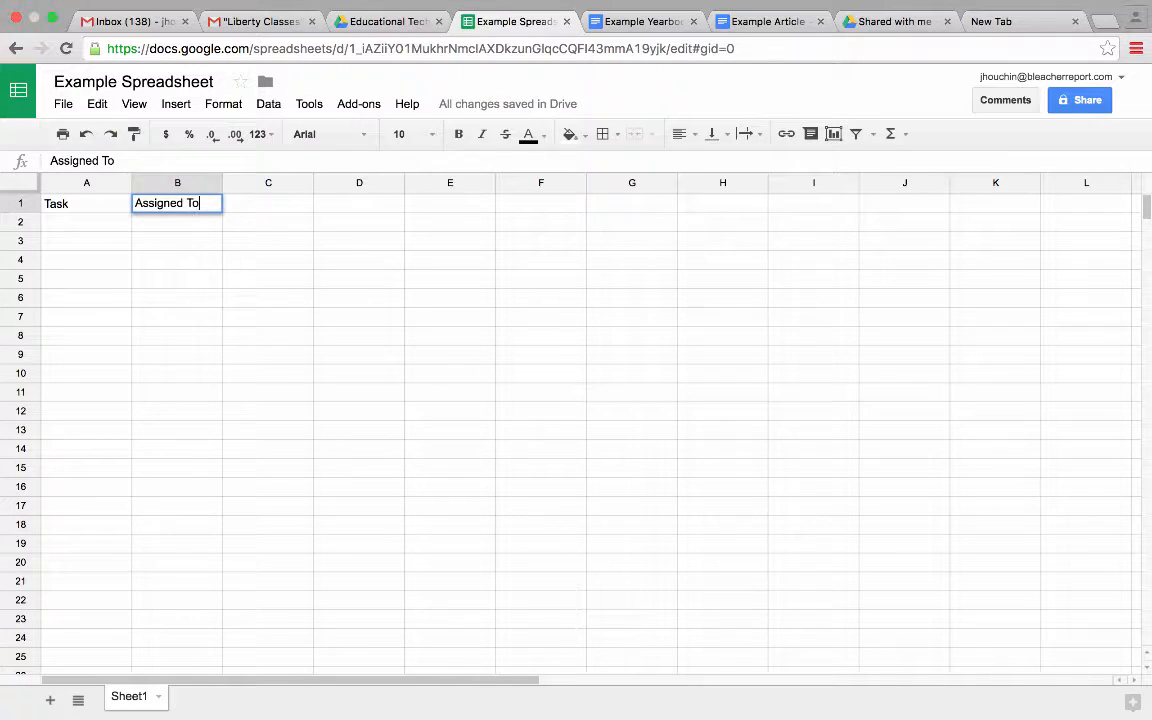
key("Tab")
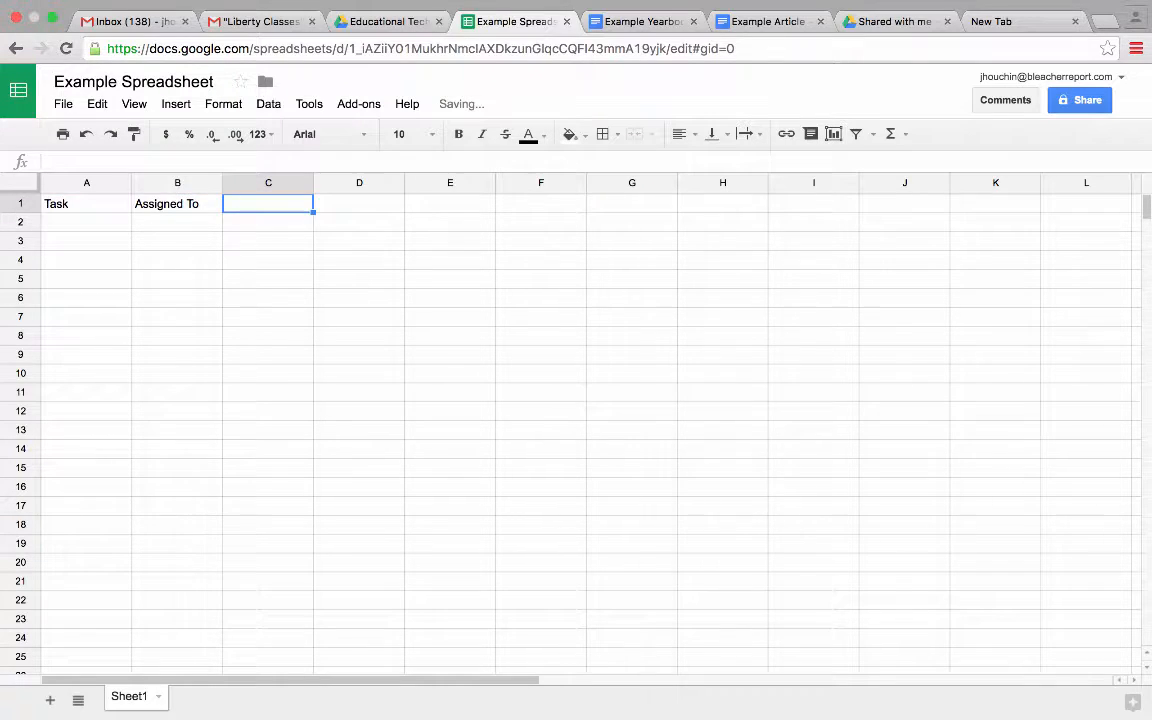
type("Progress Week 1")
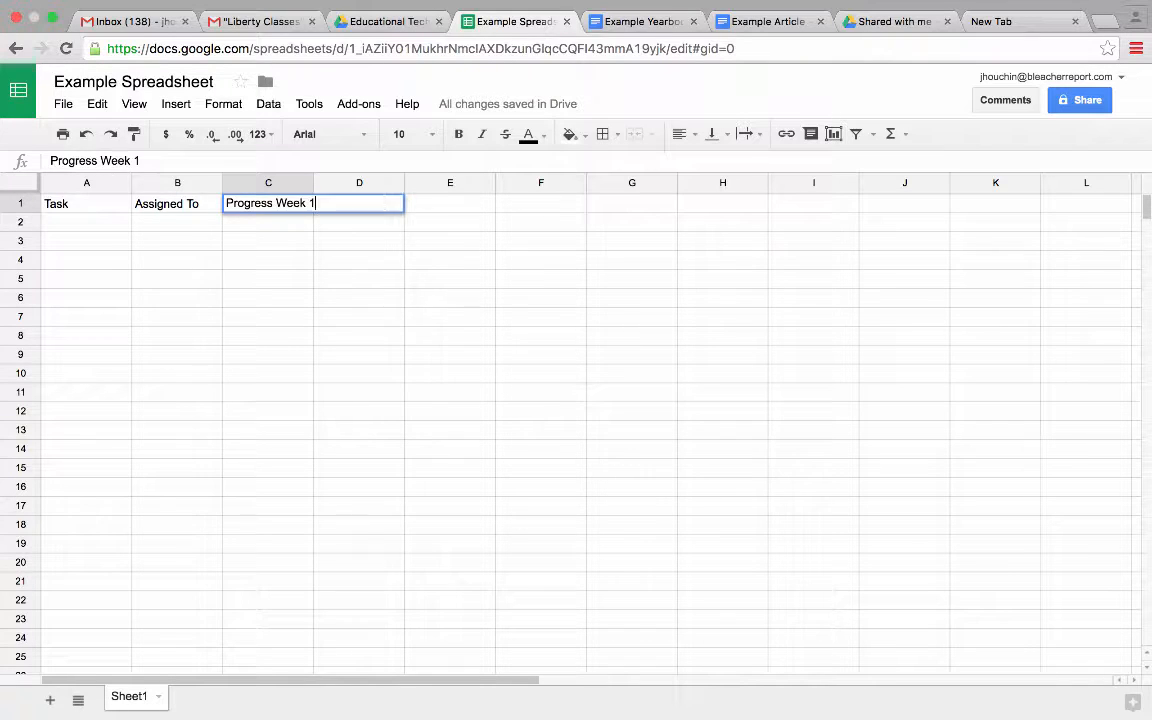
key("Tab")
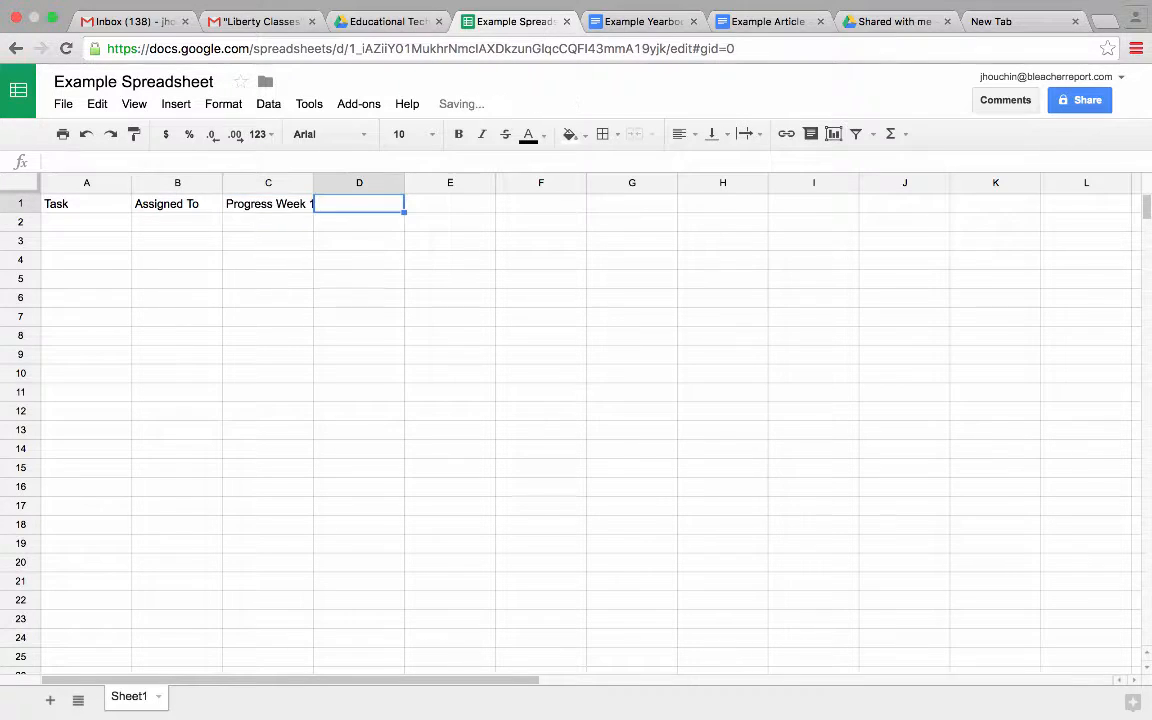
type("Progress Week 2")
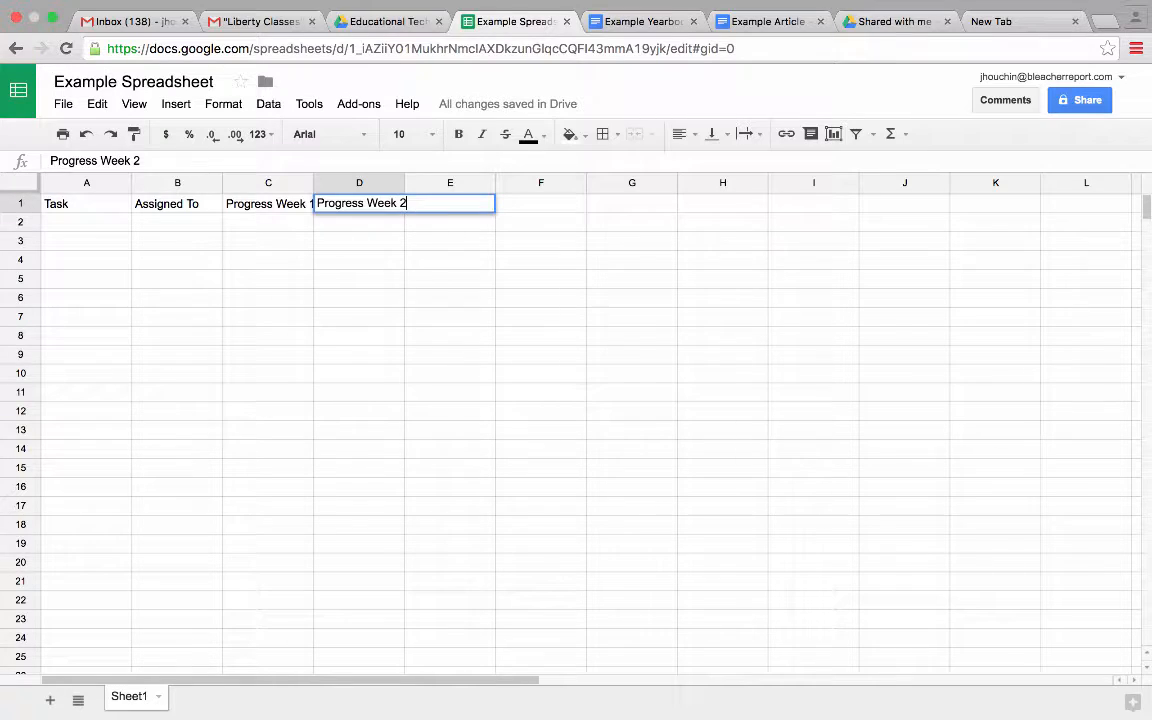
key("Tab")
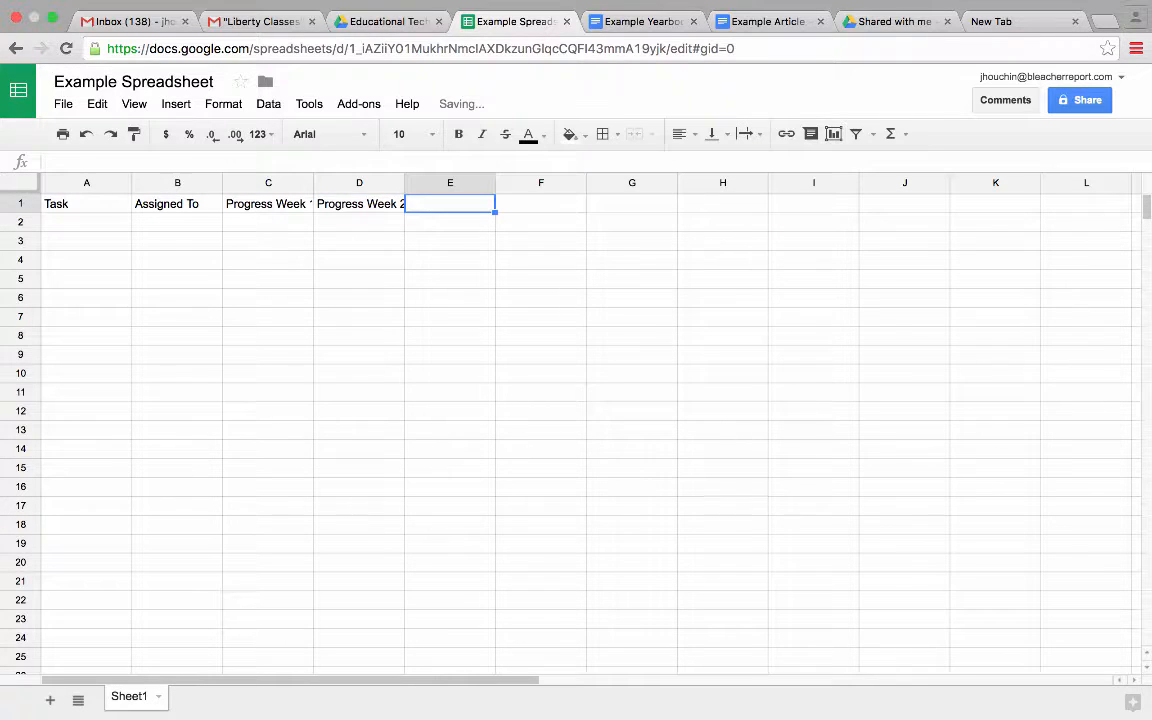
type("Compl")
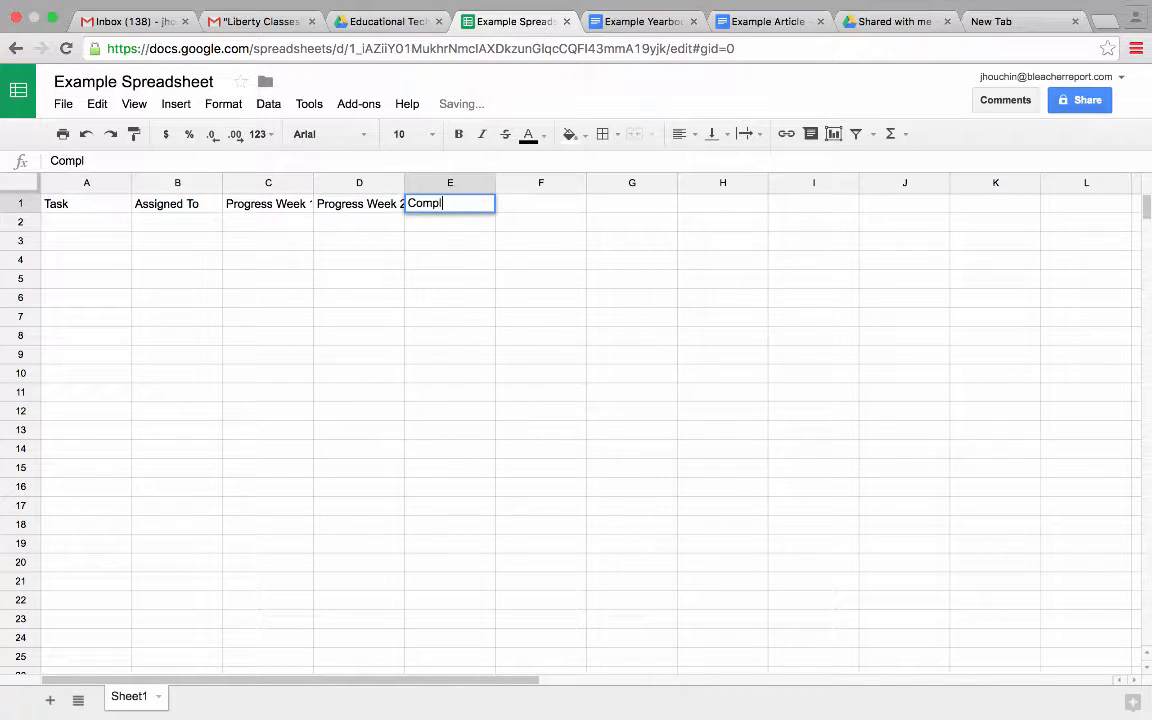
type("eted")
key("Return")
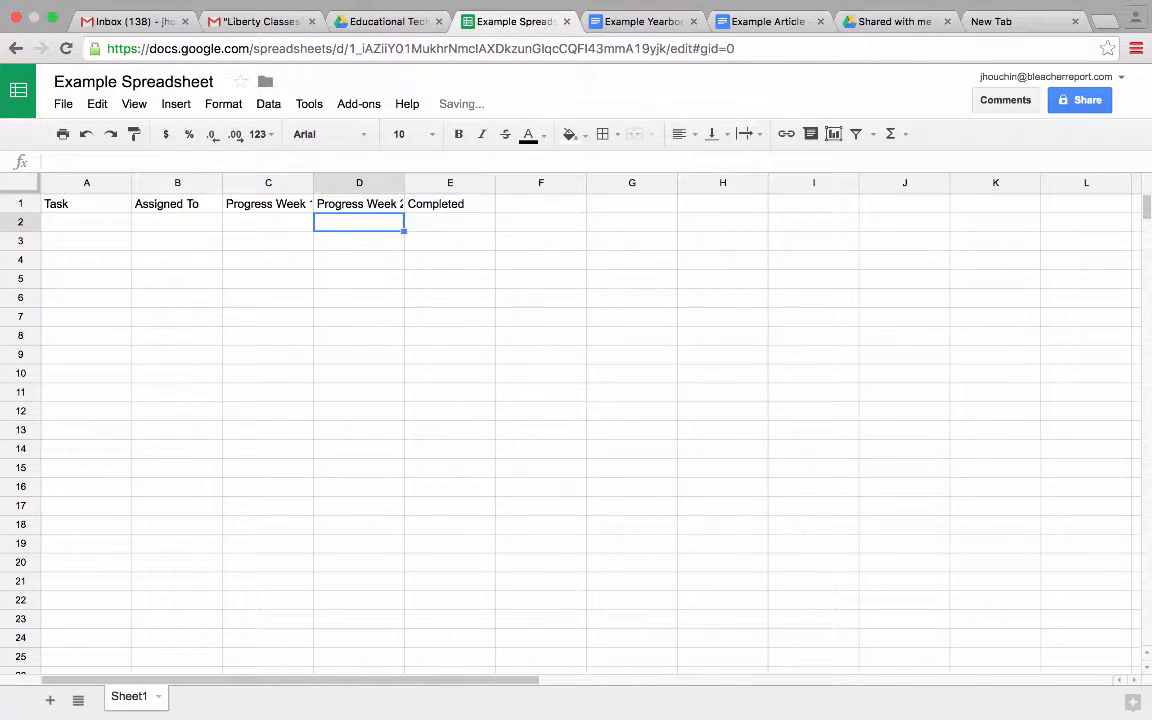
- Fill A2:A4 with Task 1, Task 2 and Task 3, undoing a mistaken Student 1 entry
type("Studen")
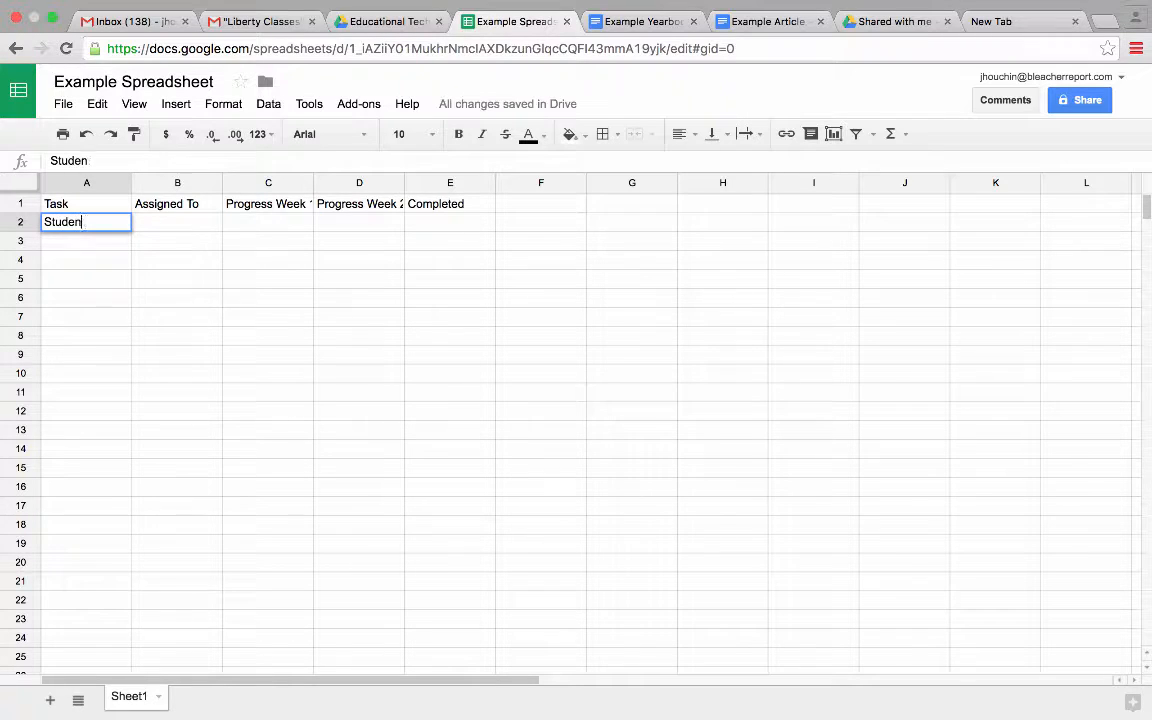
type("t 1")
key("Return")
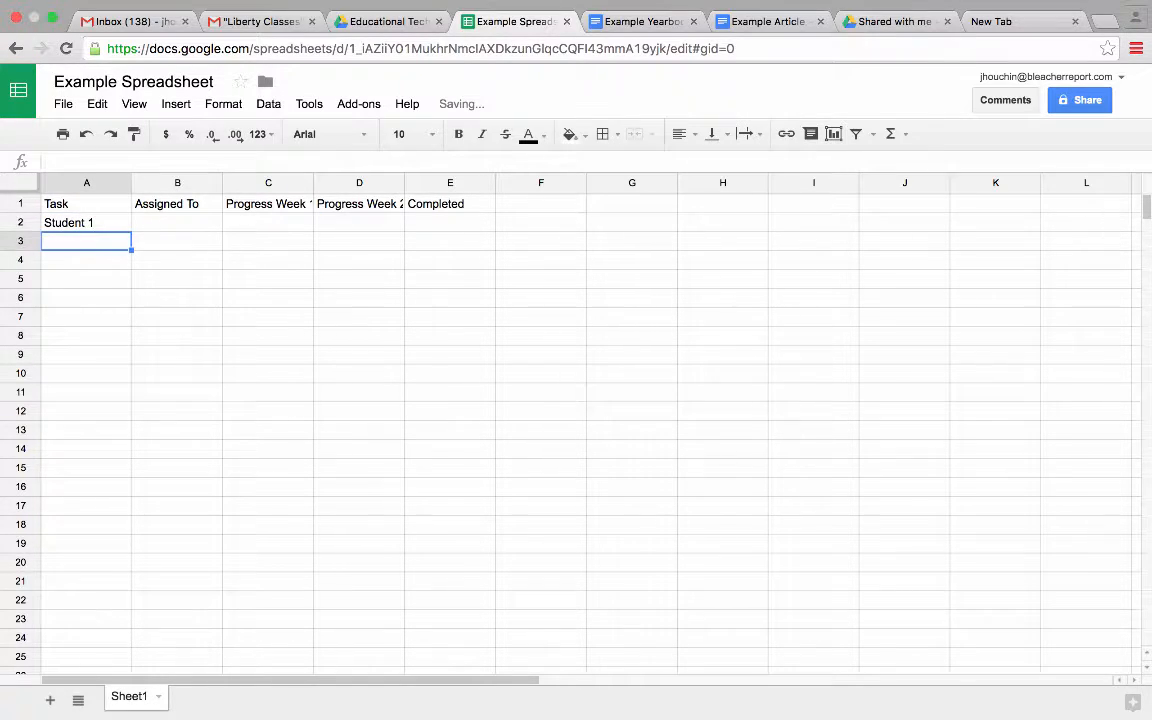
key("super+z")
type("Task")
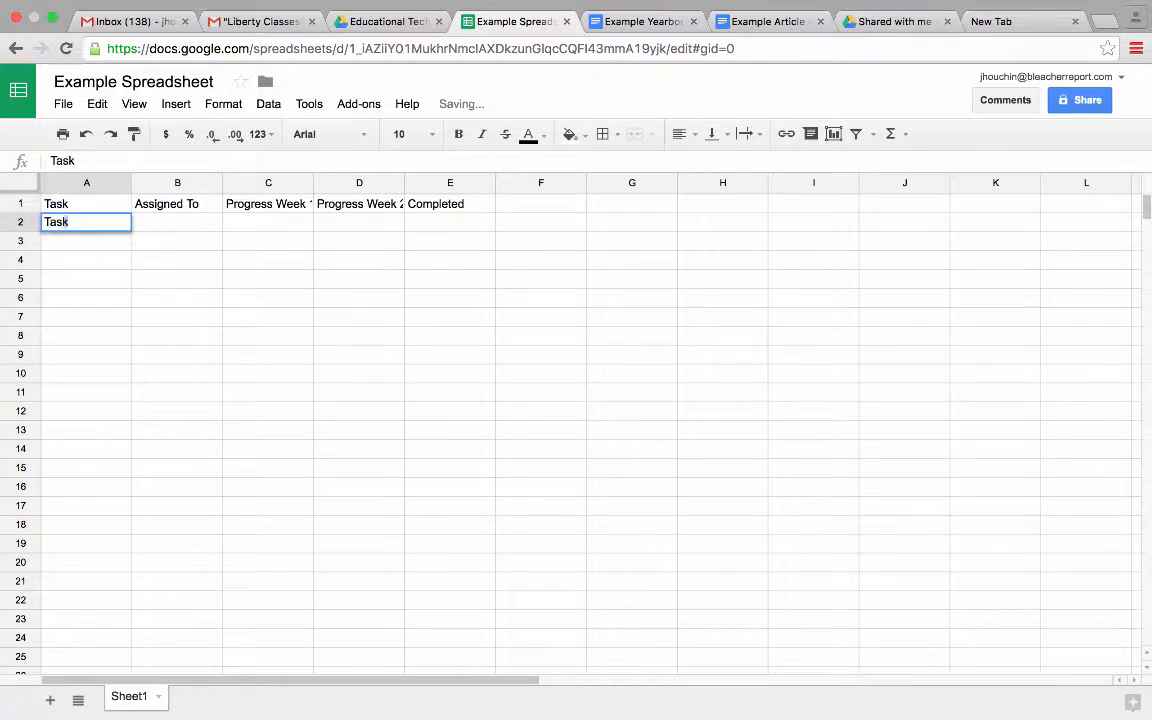
type(" 1")
key("Return")
type("Task 2")
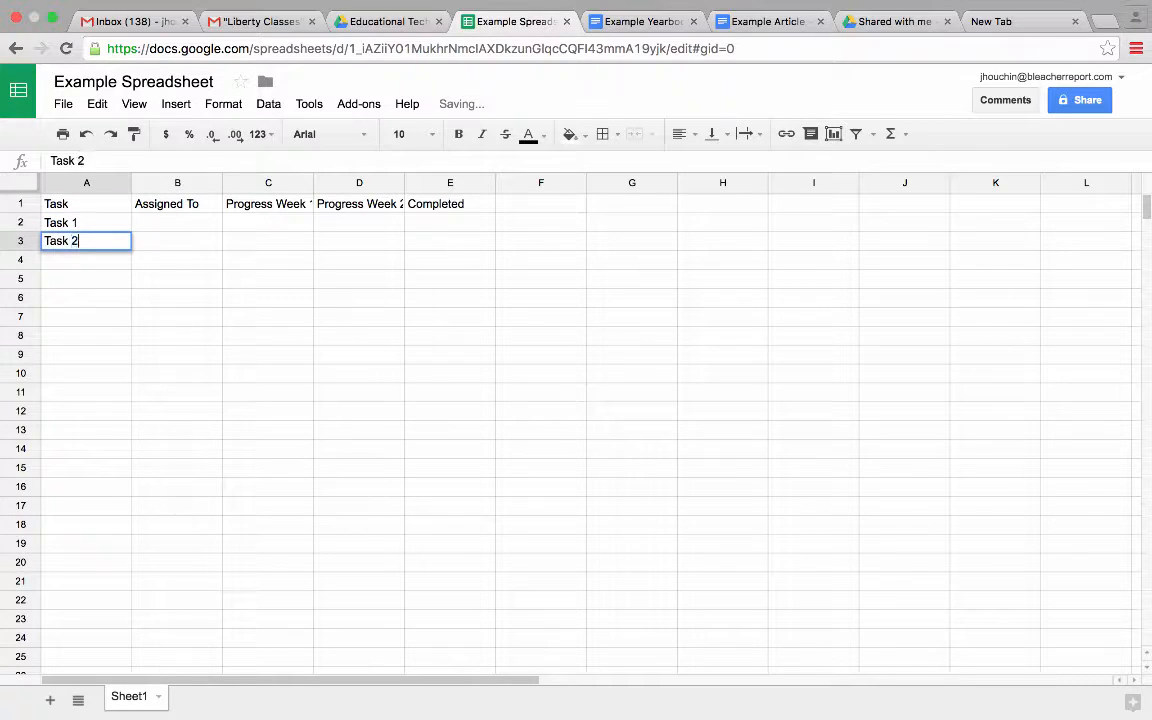
key("Return")
type("Task 3")
key("Return")
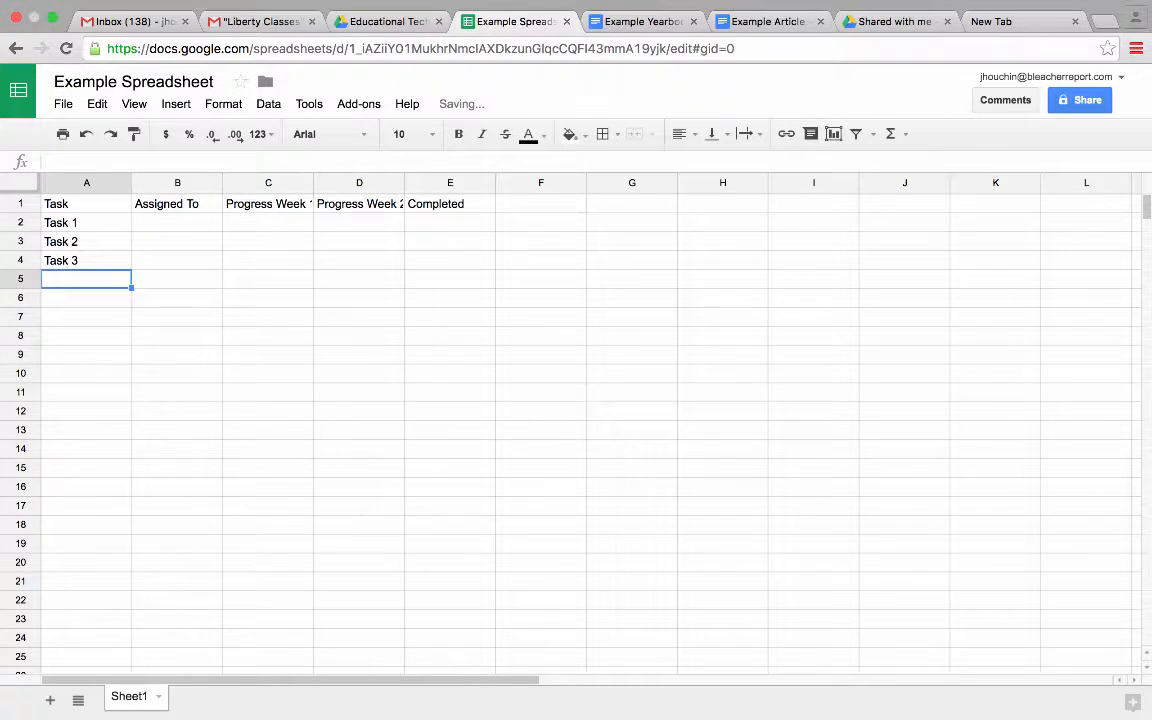
- Add a Notes header in cell F1
key("Up")
key("Up")
key("Right")
key("Up")
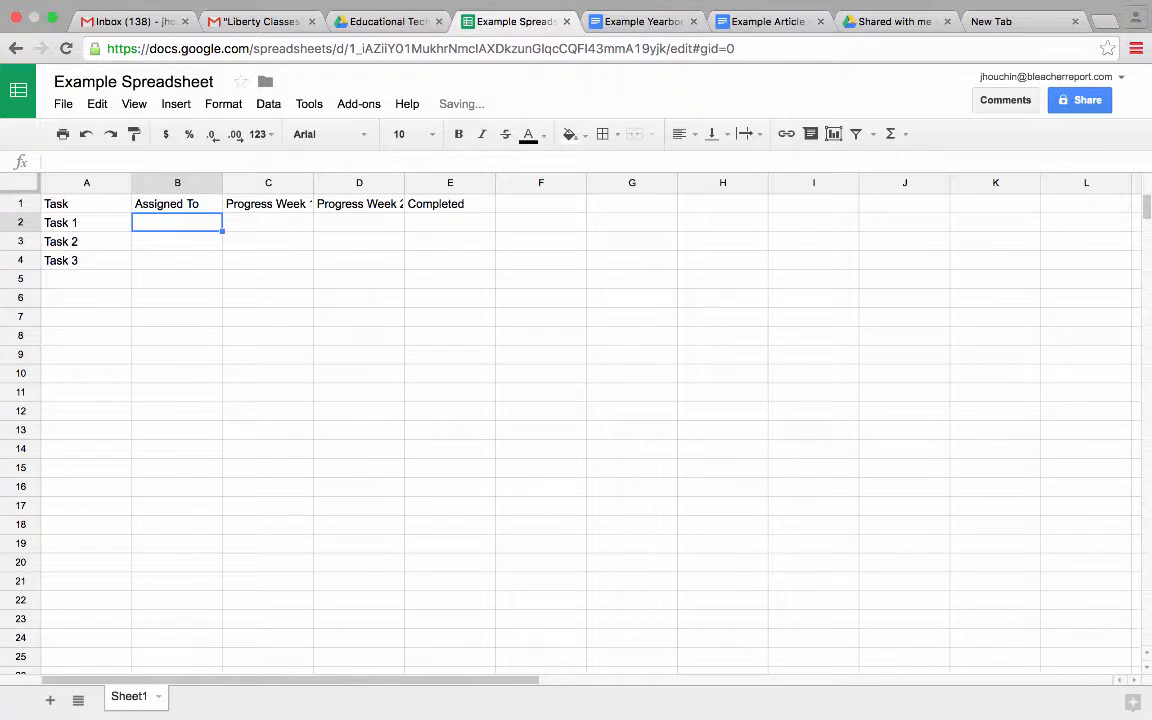
key("Right")
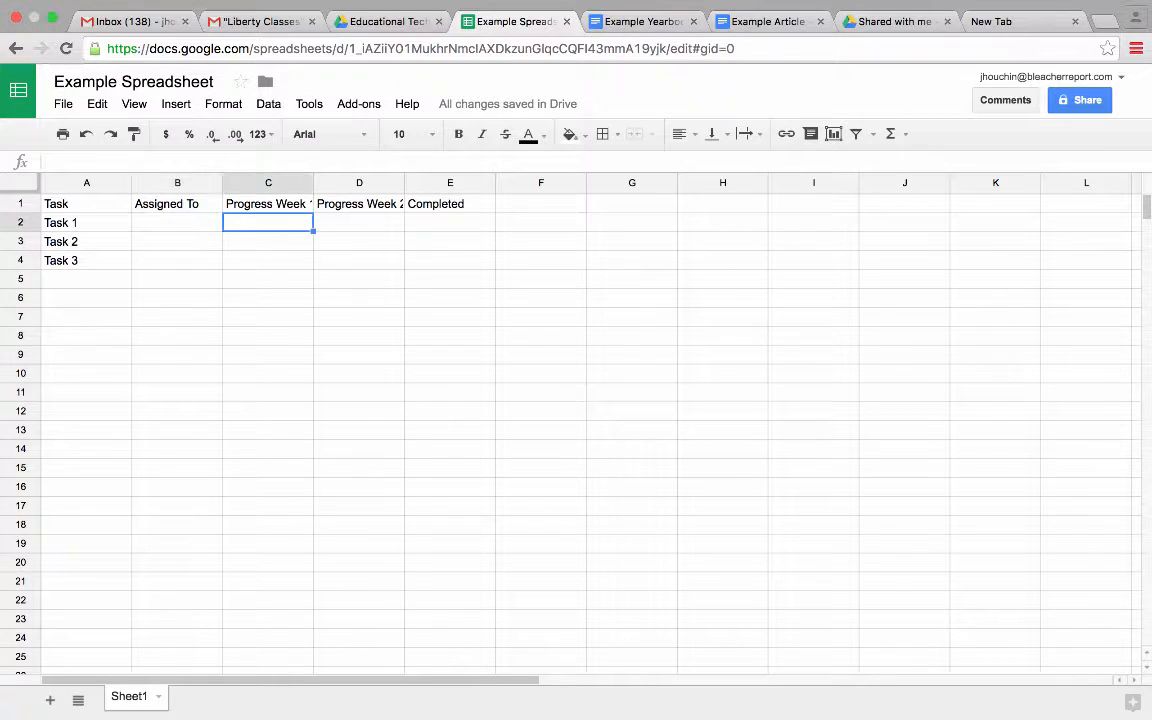
key("Right")
key("Right")
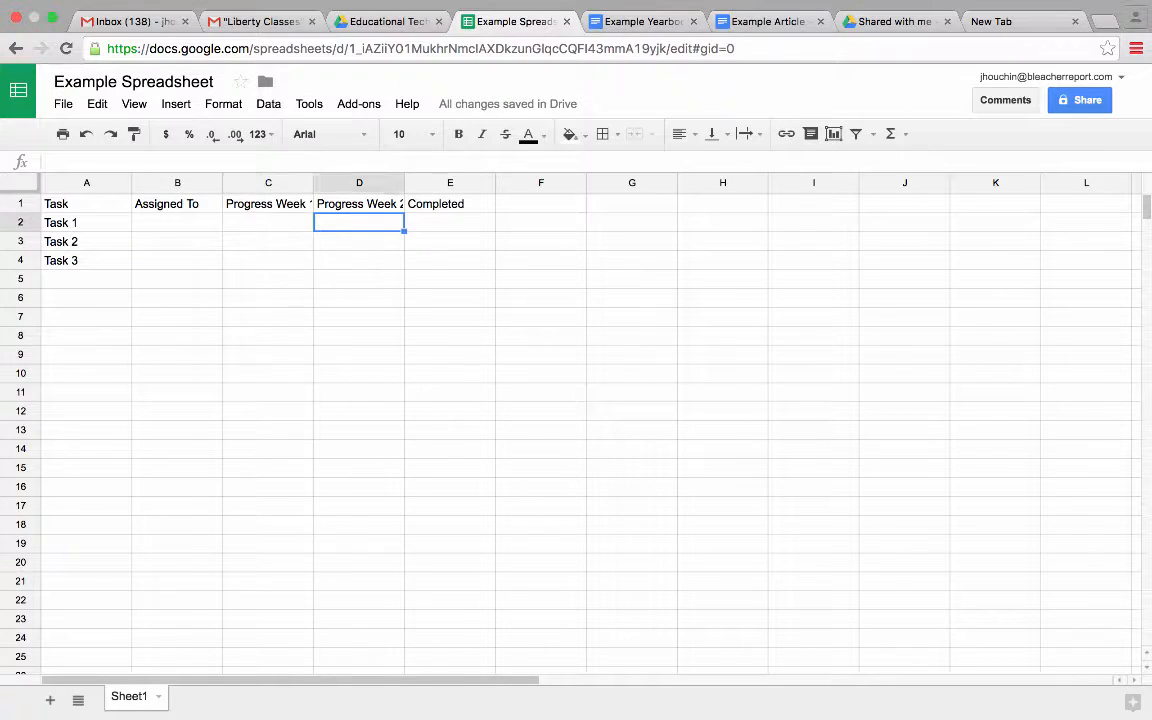
key("Up")
key("Right")
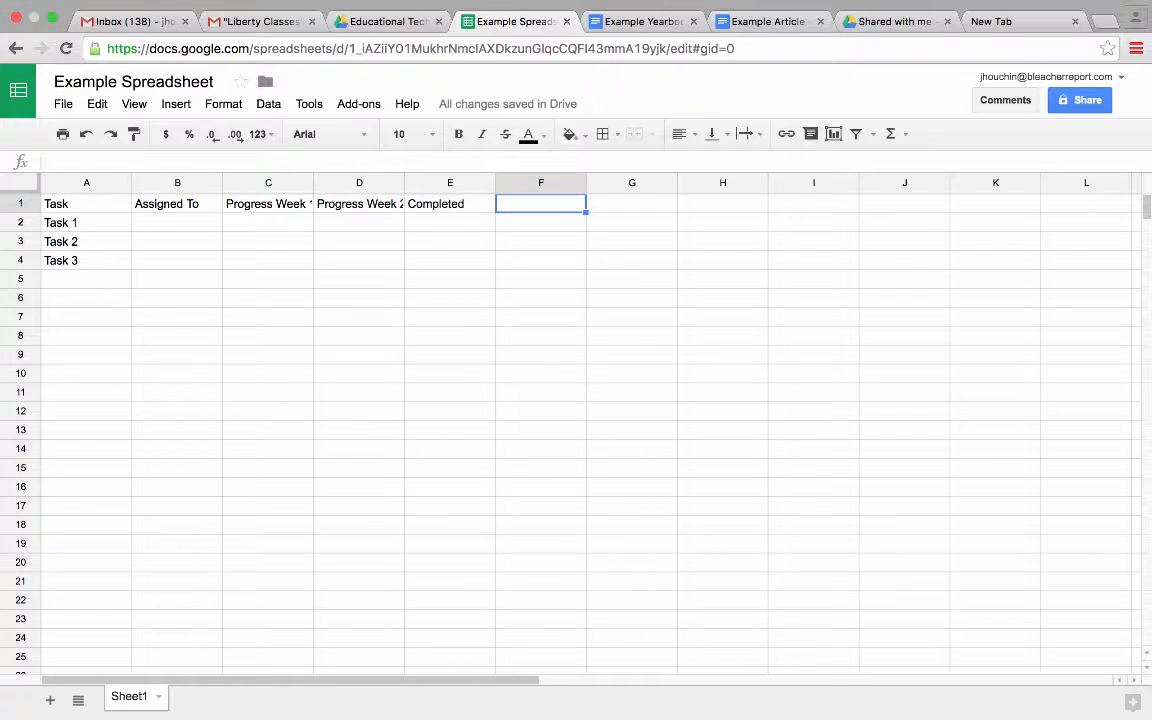
type("Notes")
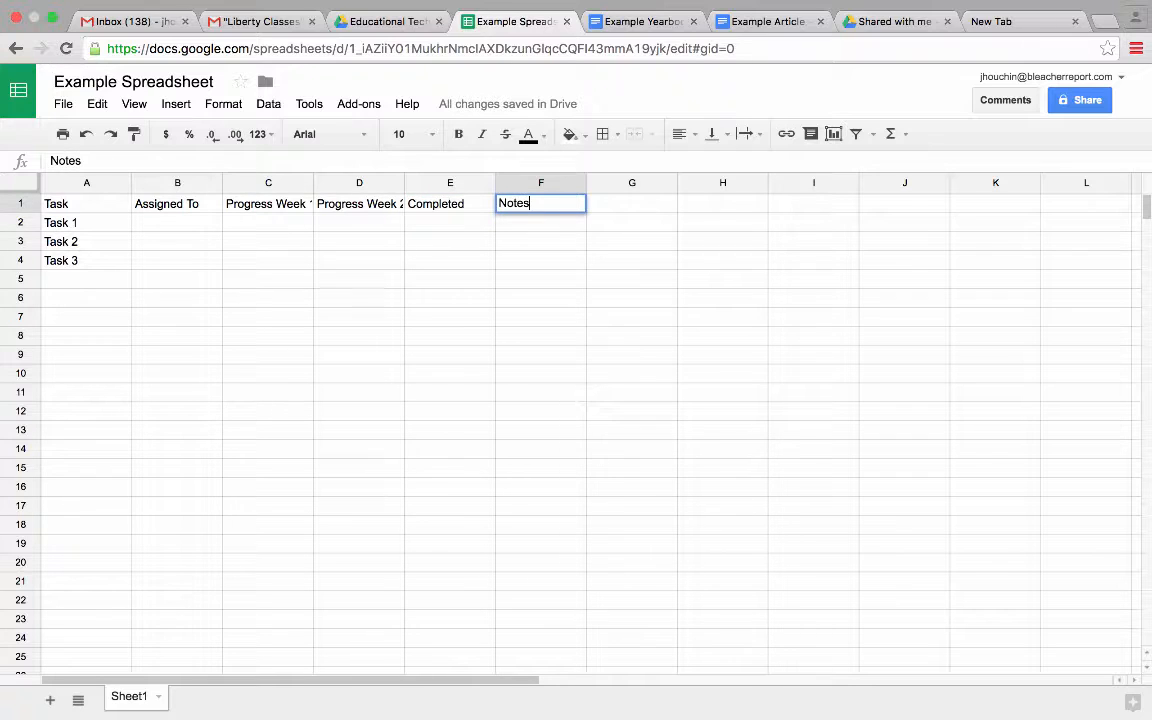
key("Return")
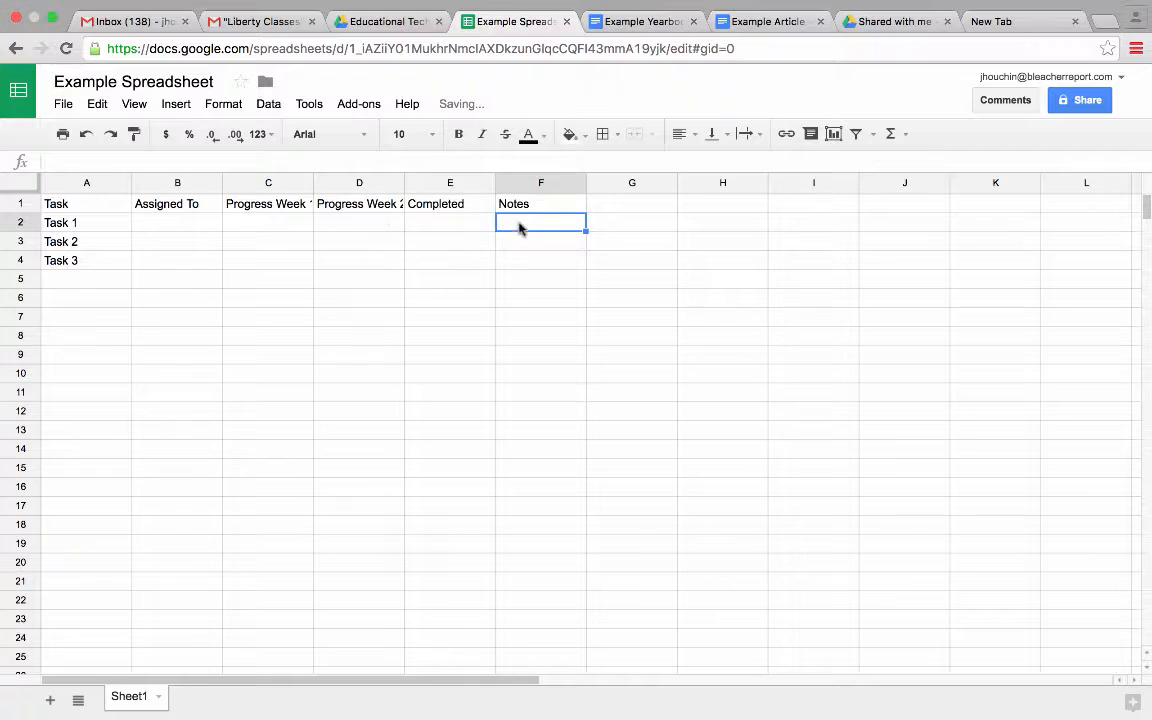
- Resize column F to 200 pixels wide
left_click(576, 183)
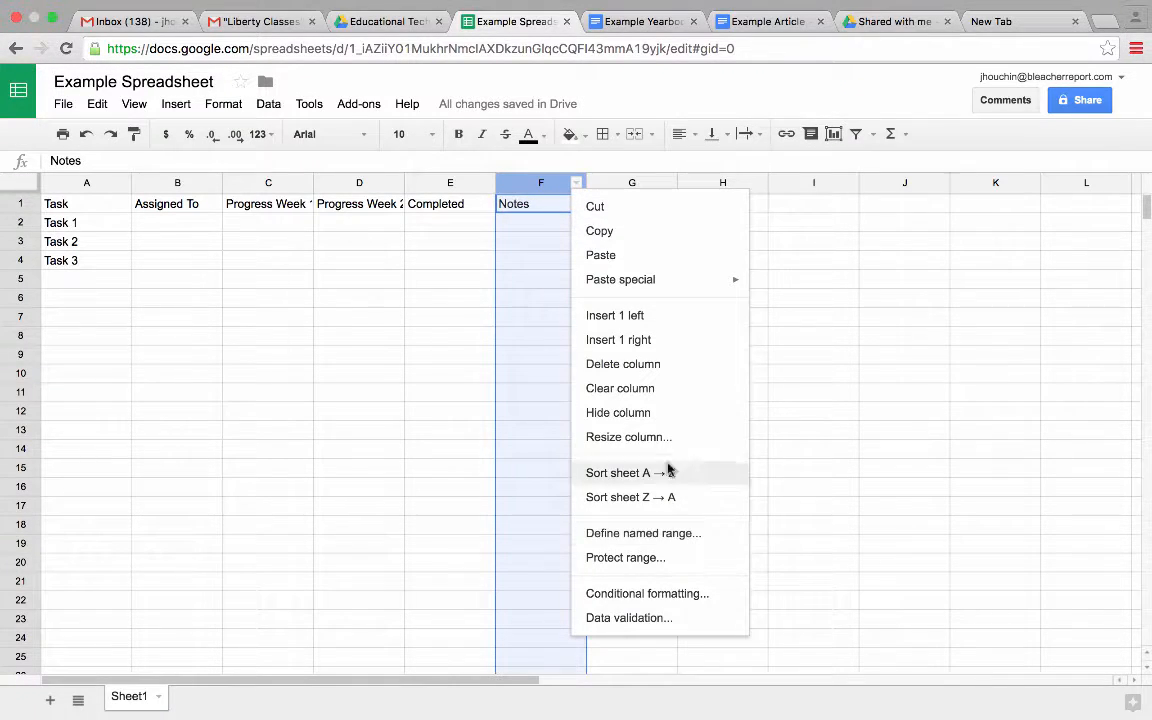
left_click(651, 437)
type("200")
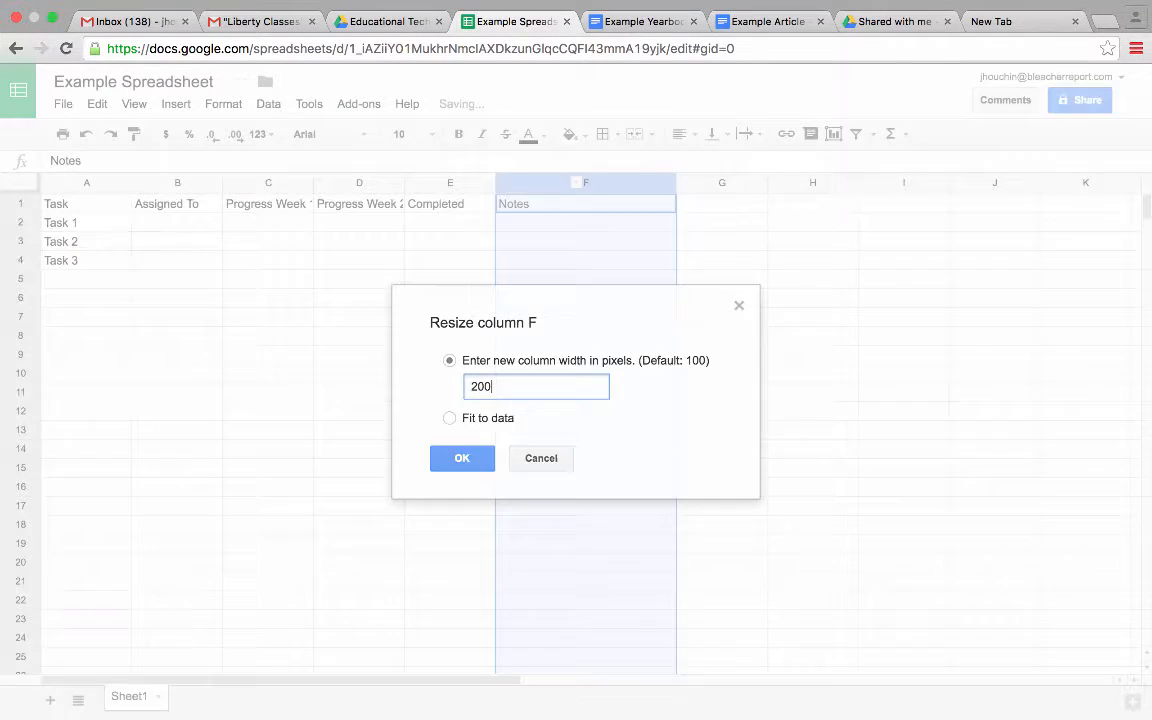
key("Return")
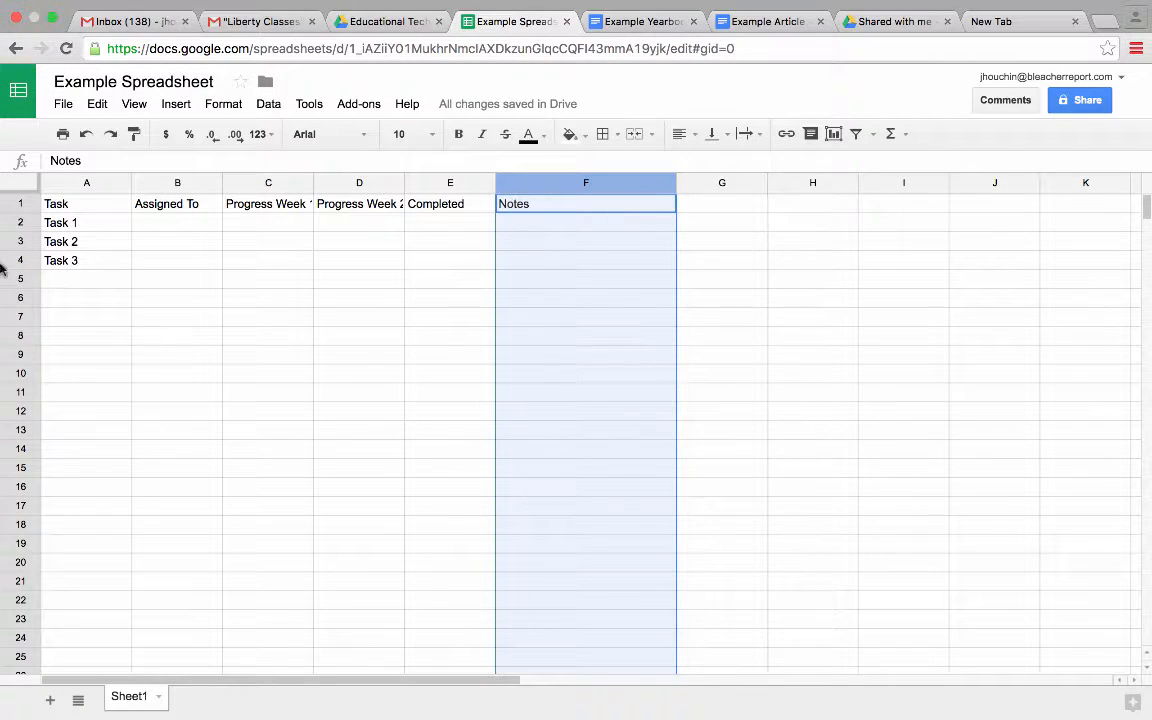
left_click(90, 224)
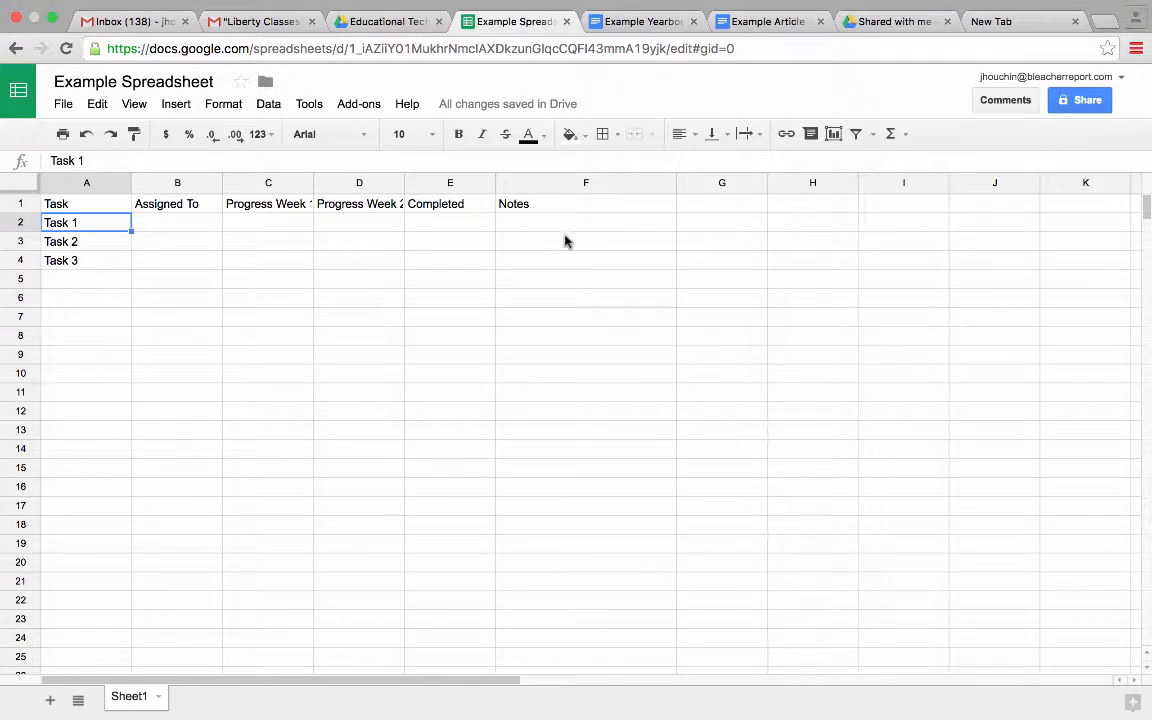
- Enter the assignee's first name in cell B4 for Task 3, then bring up sharing settings
left_click(168, 226)
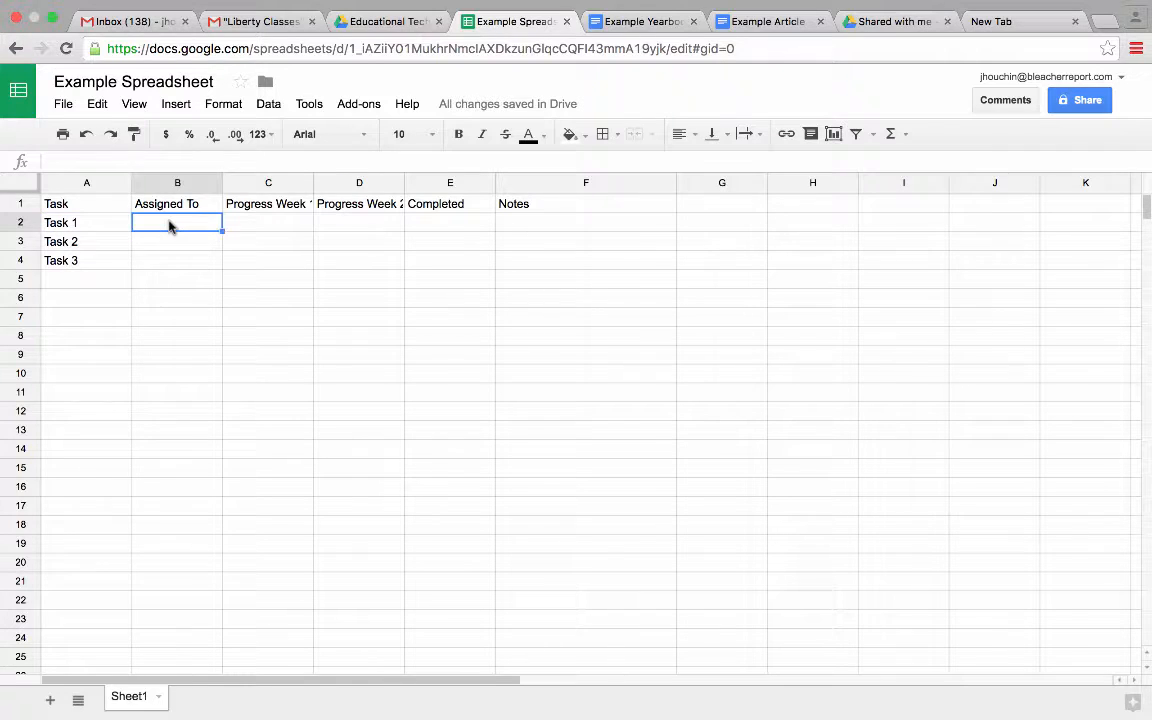
key("Down")
key("Down")
type("Jen")
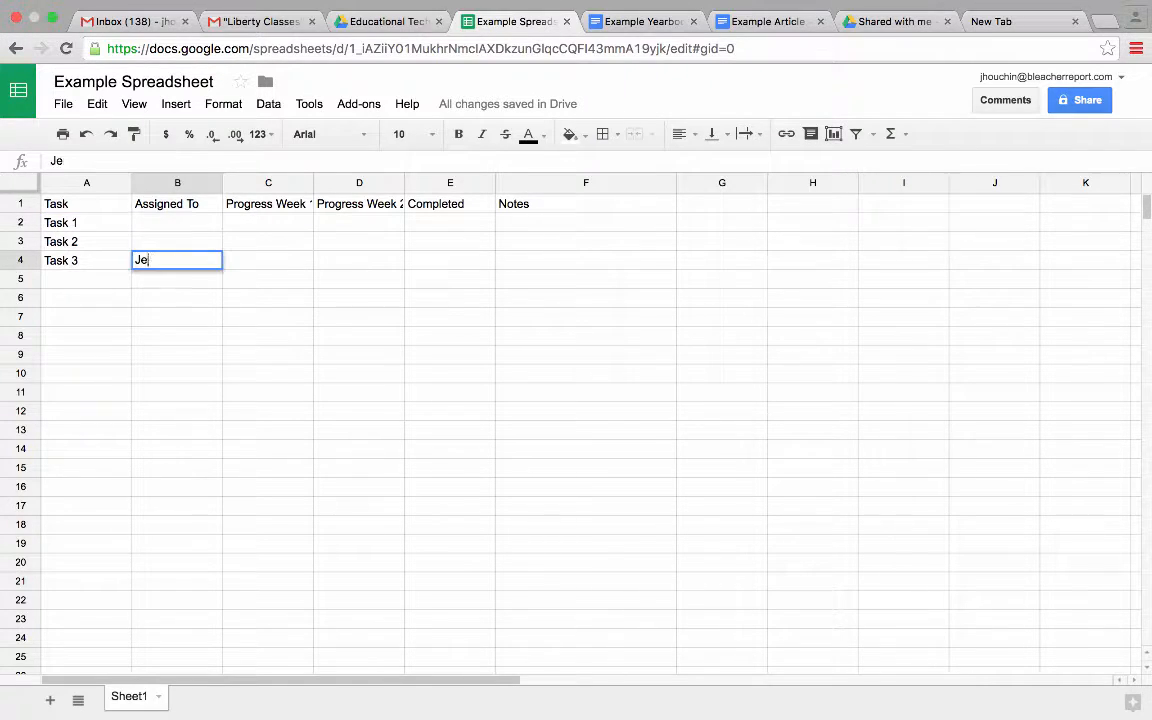
key("Return")
key("Up")
key("Right")
key("Right")
key("Right")
key("Right")
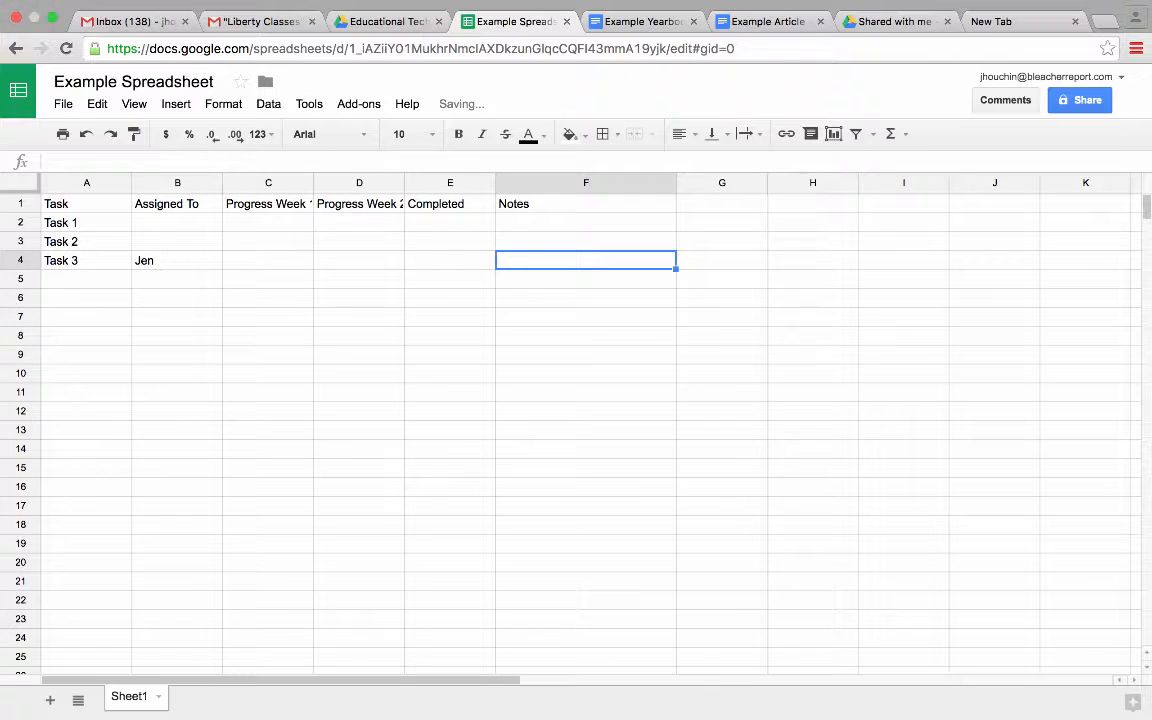
key("Left")
key("Left")
key("Left")
key("Left")
key("Left")
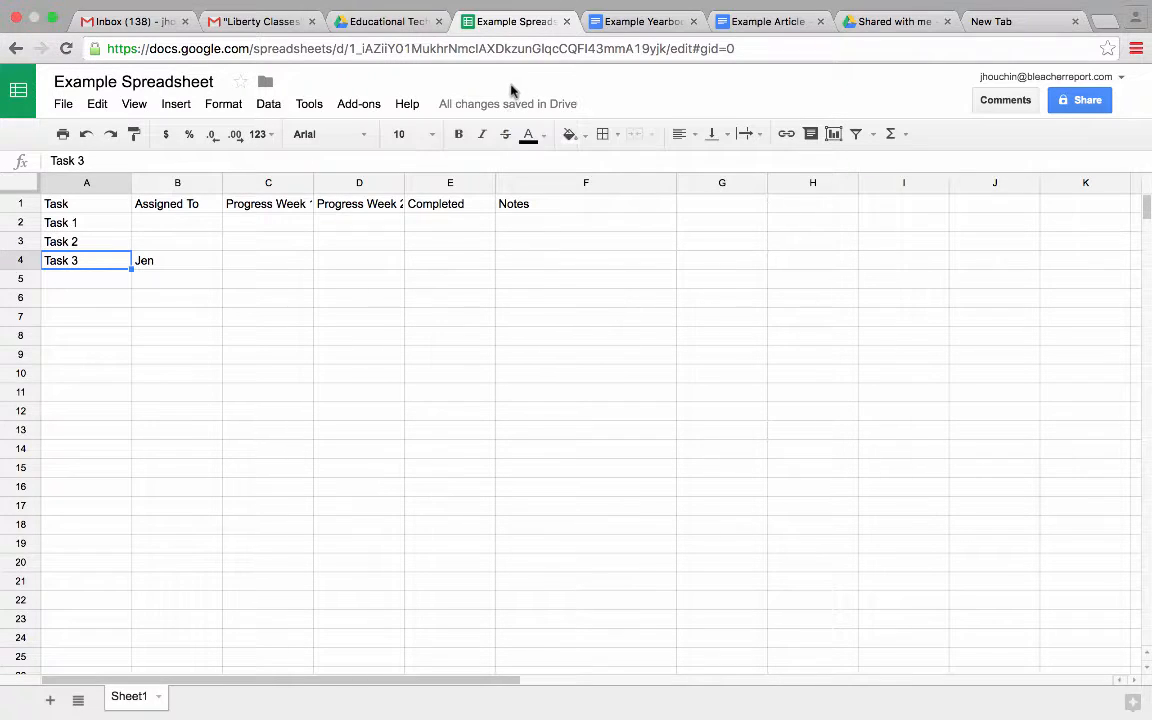
left_click(1076, 99)
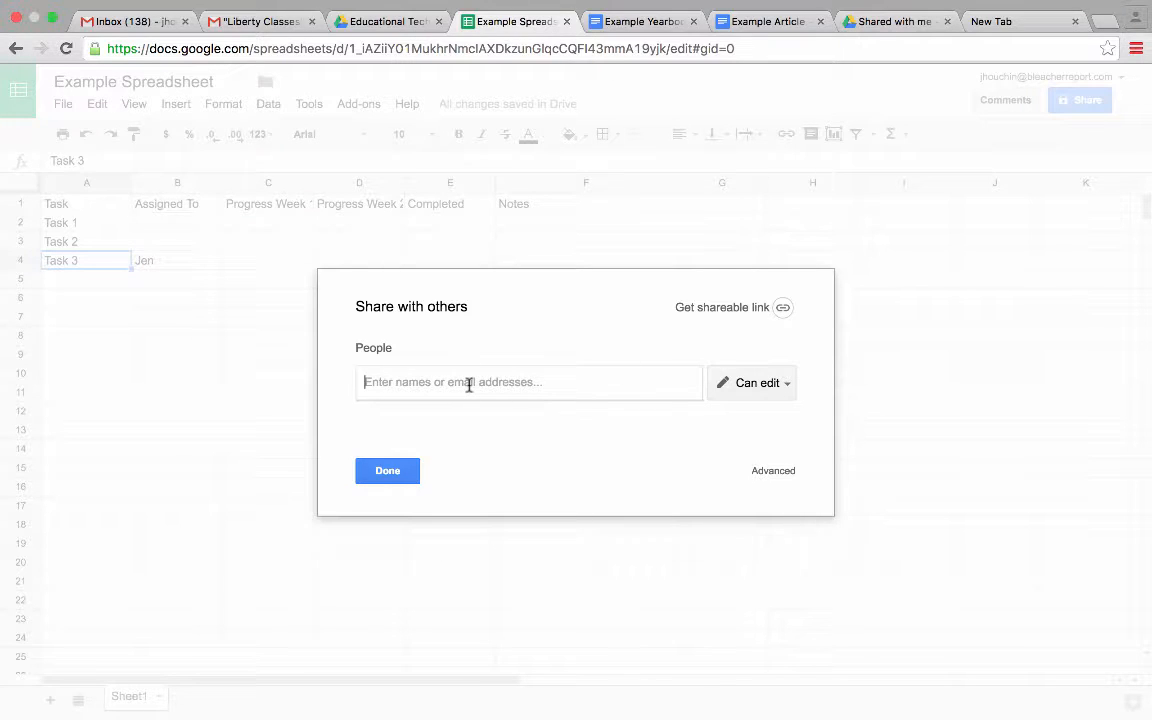
left_click(788, 384)
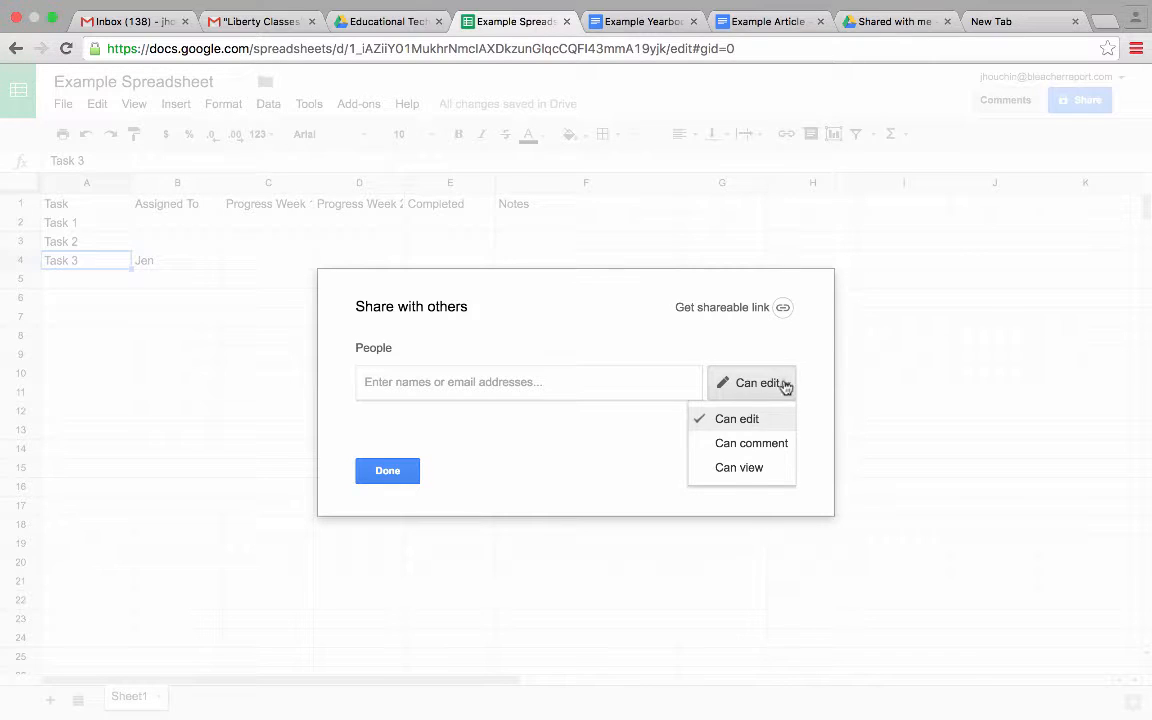
left_click(742, 443)
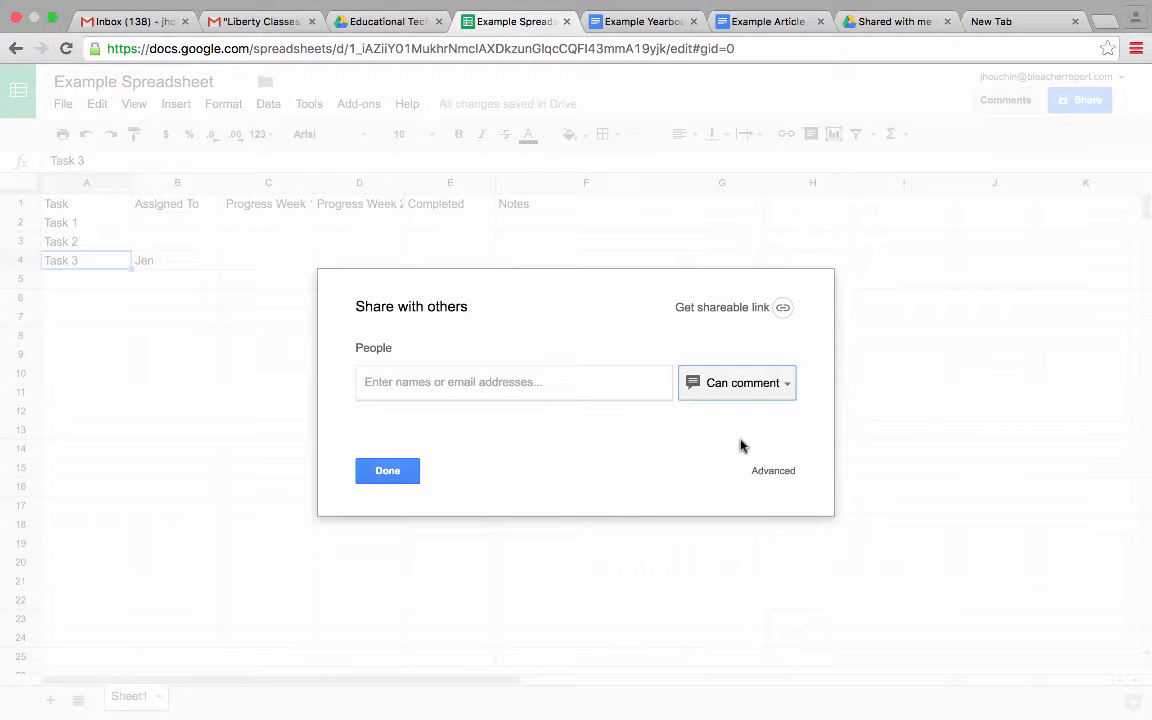
left_click(774, 22)
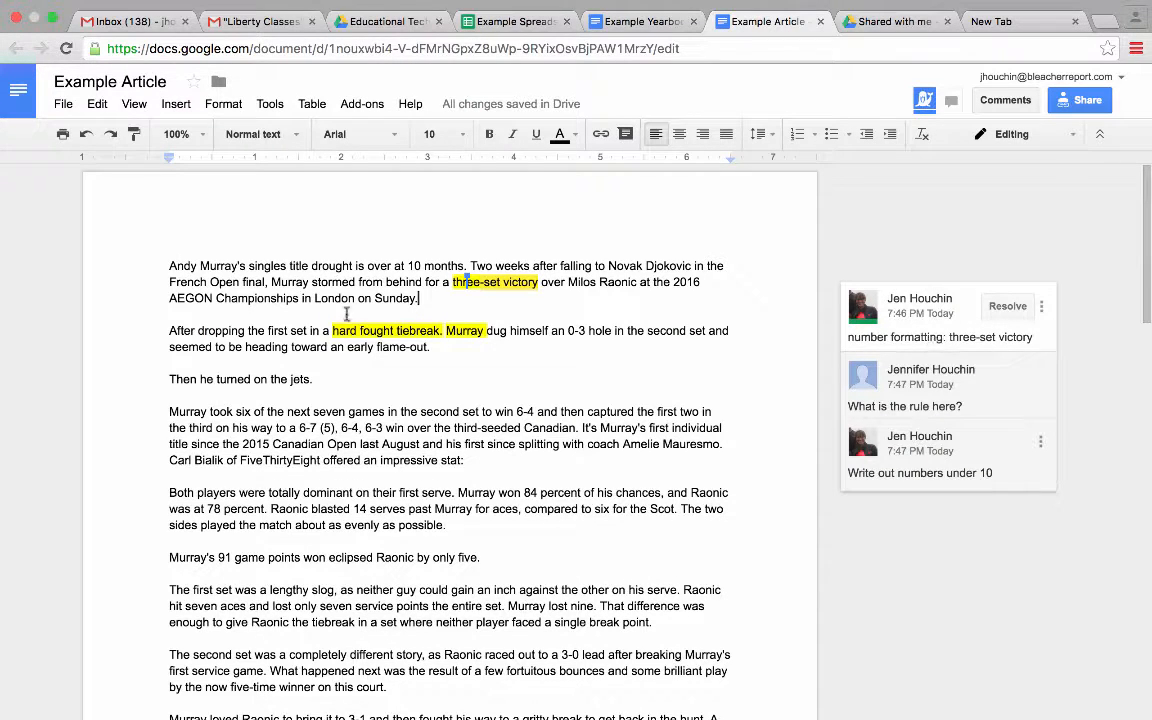
left_click(465, 281)
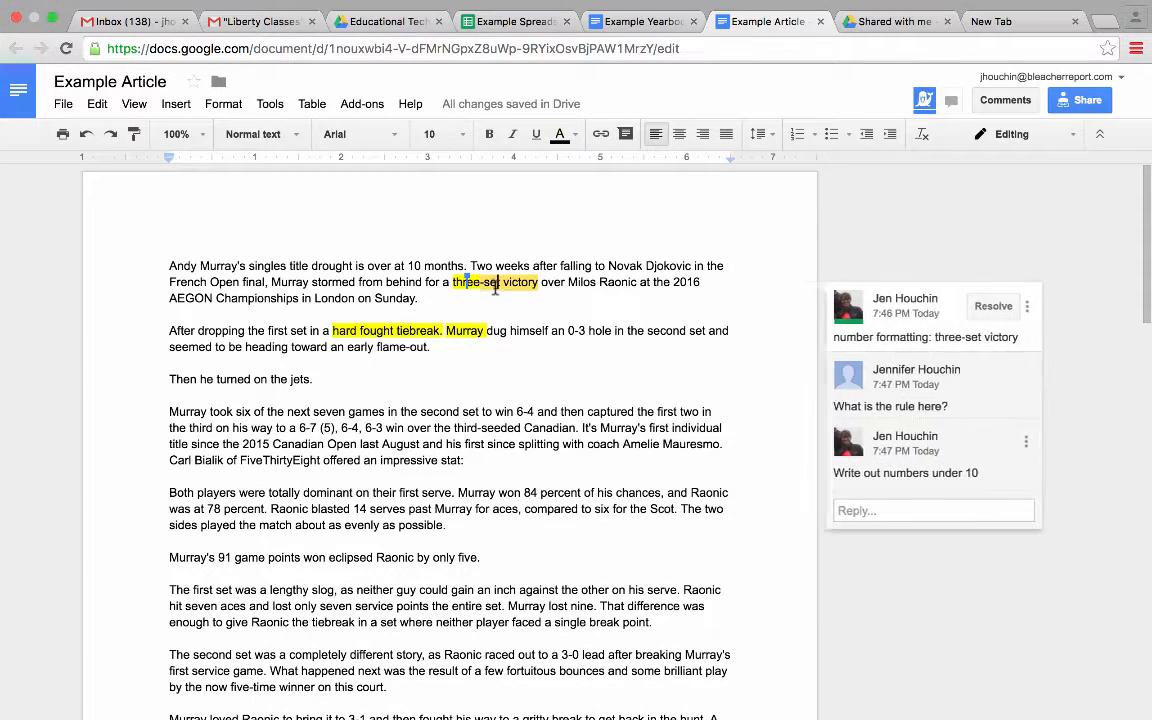
left_click(494, 22)
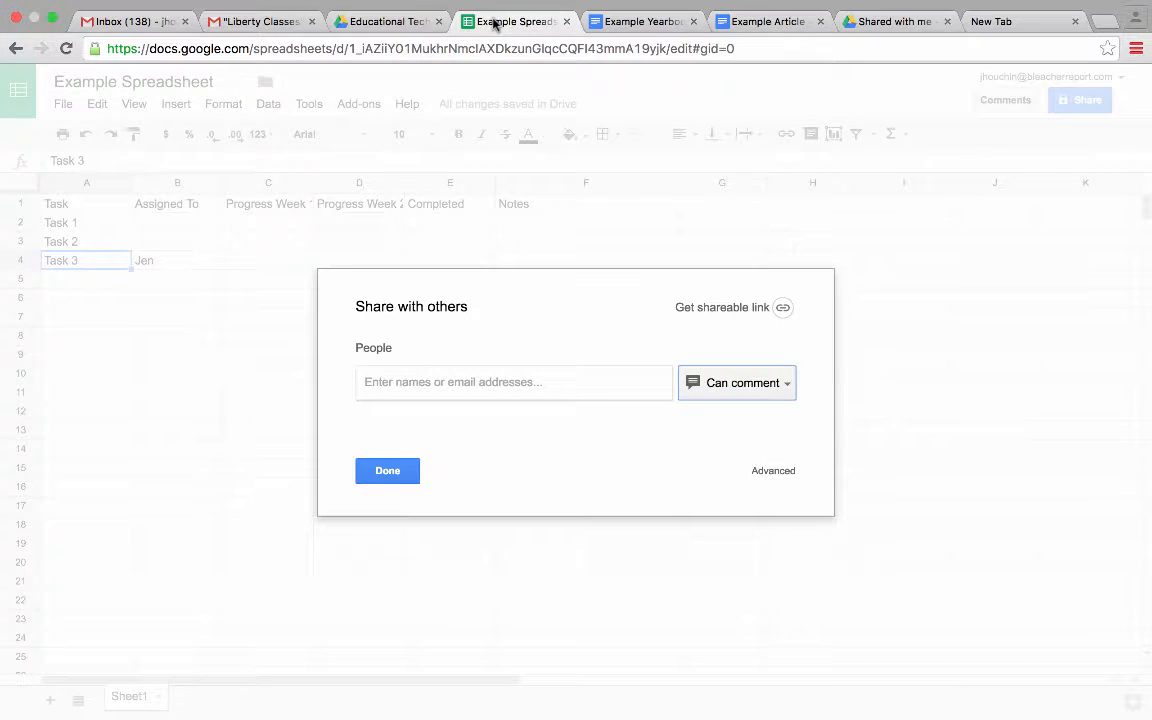
left_click(787, 388)
left_click(773, 420)
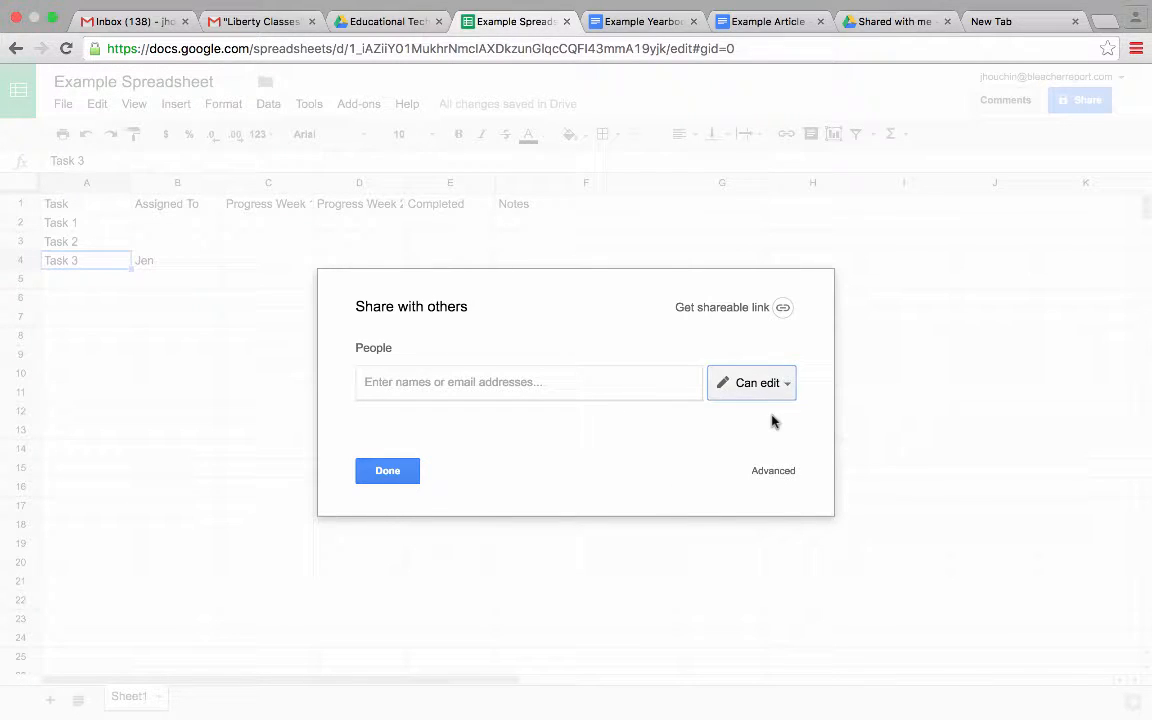
- Turn on link sharing so anyone with the link can edit, and save the change
left_click(387, 472)
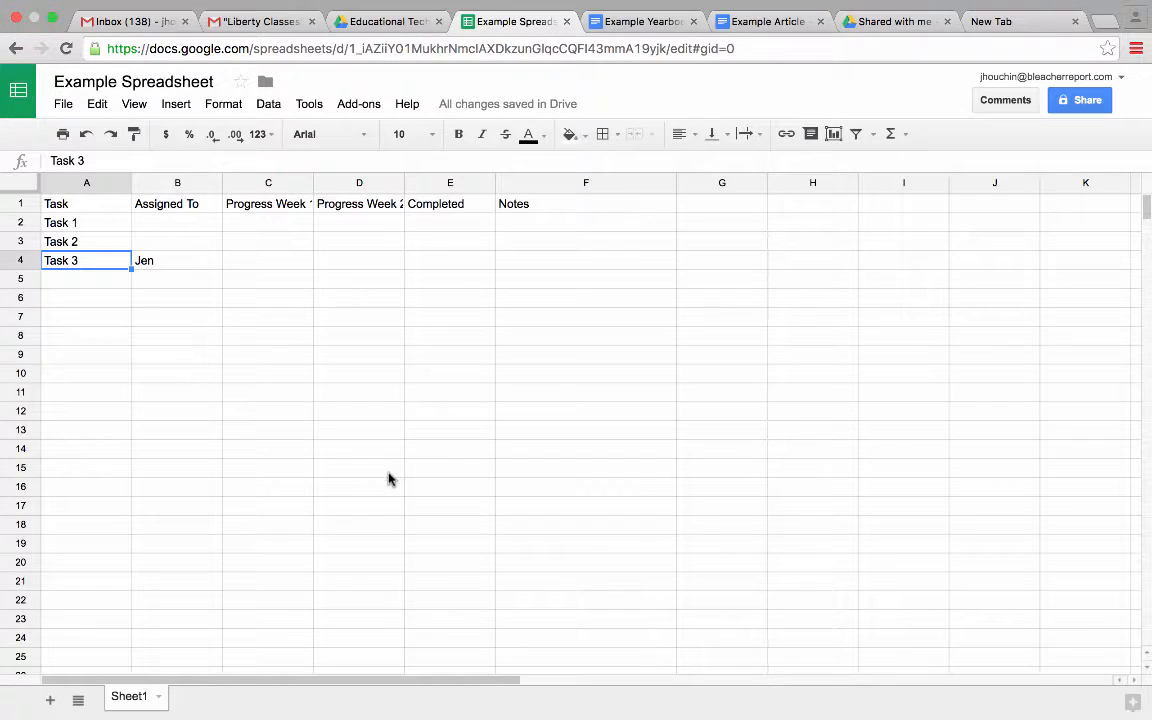
mouse_move(548, 105)
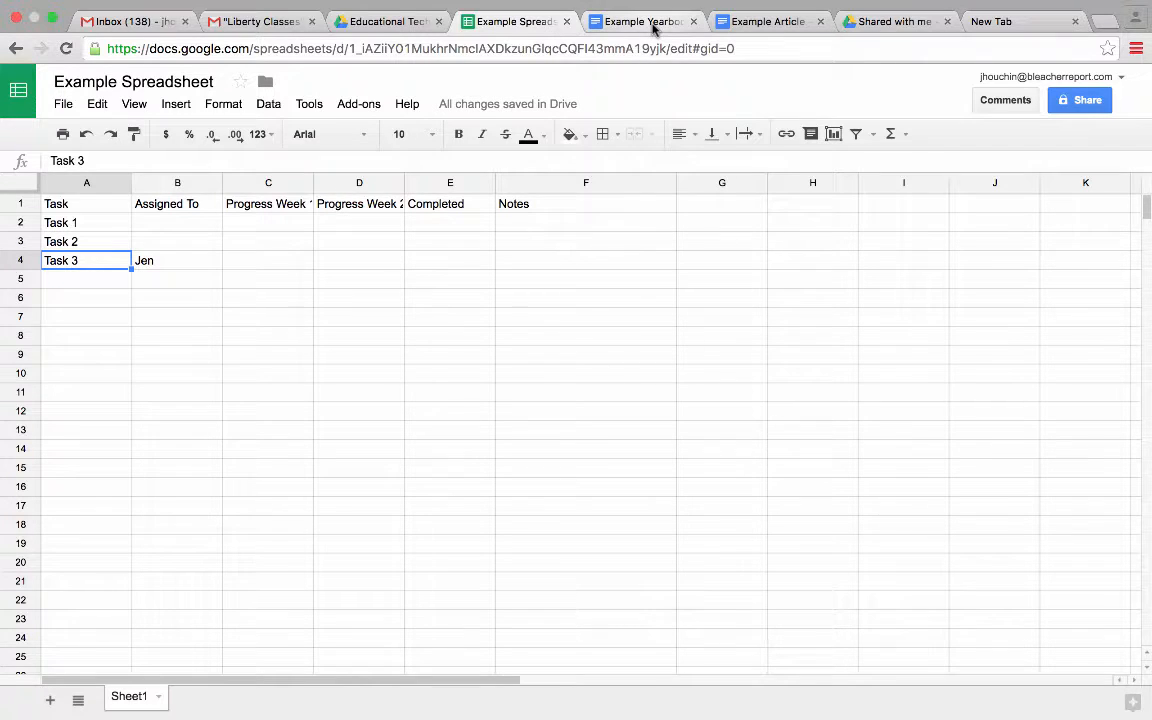
left_click(1088, 106)
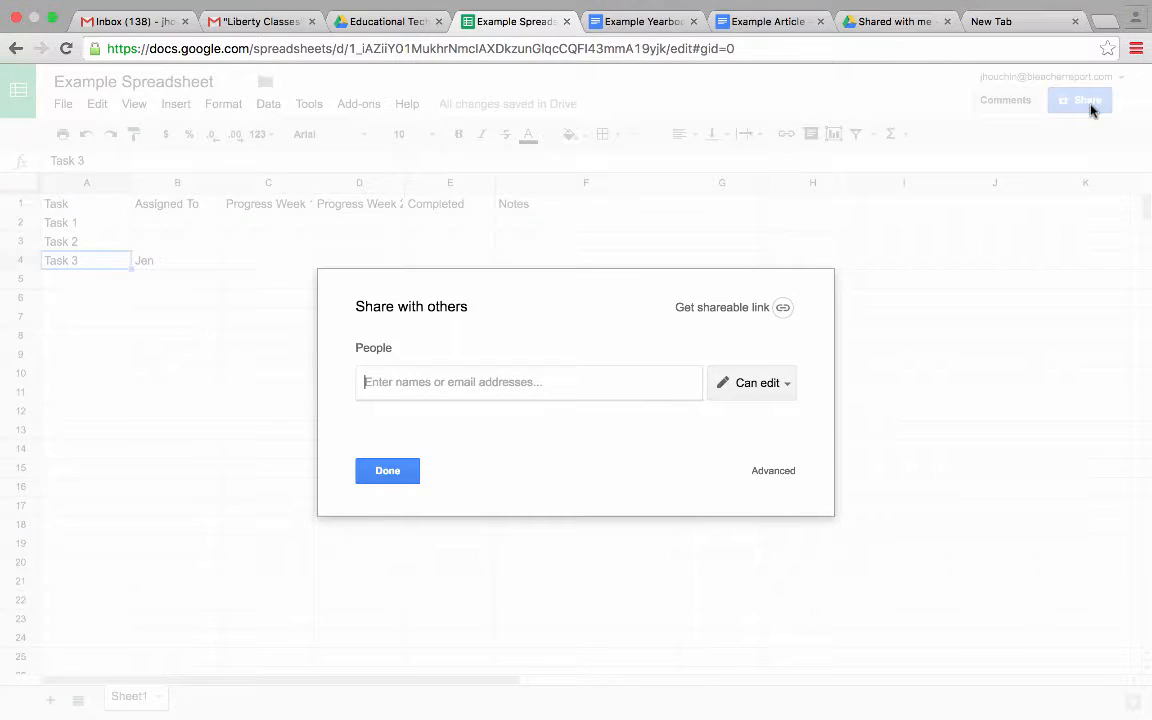
left_click(775, 476)
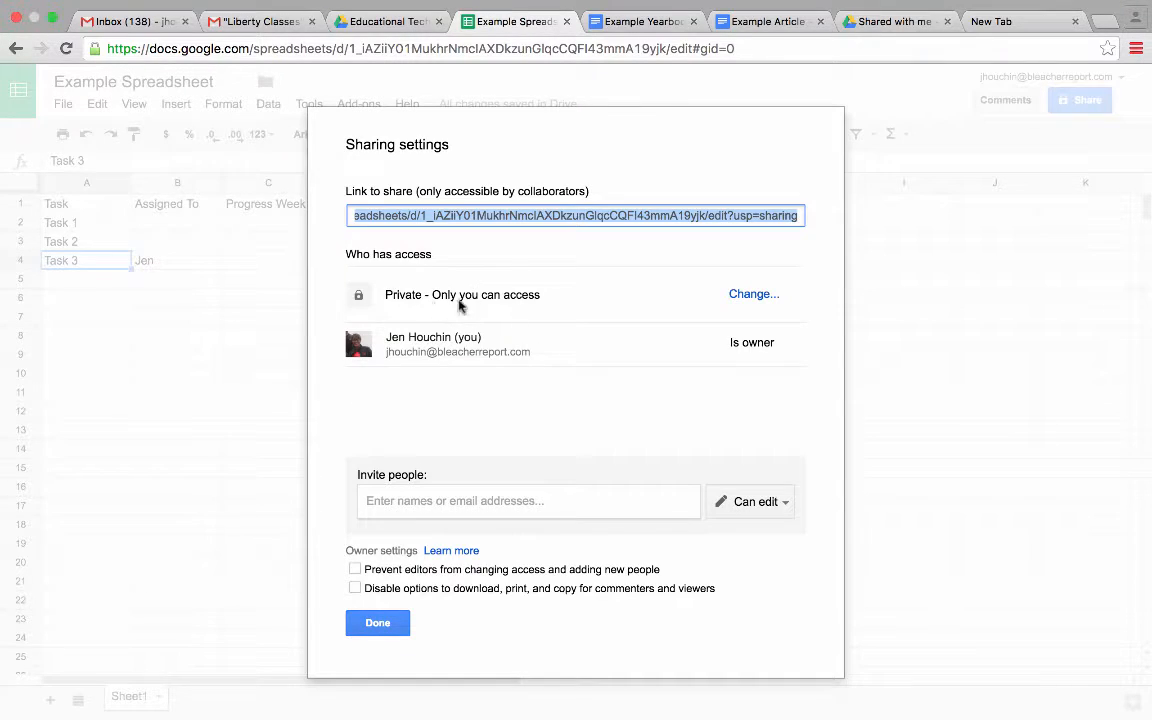
left_click(752, 296)
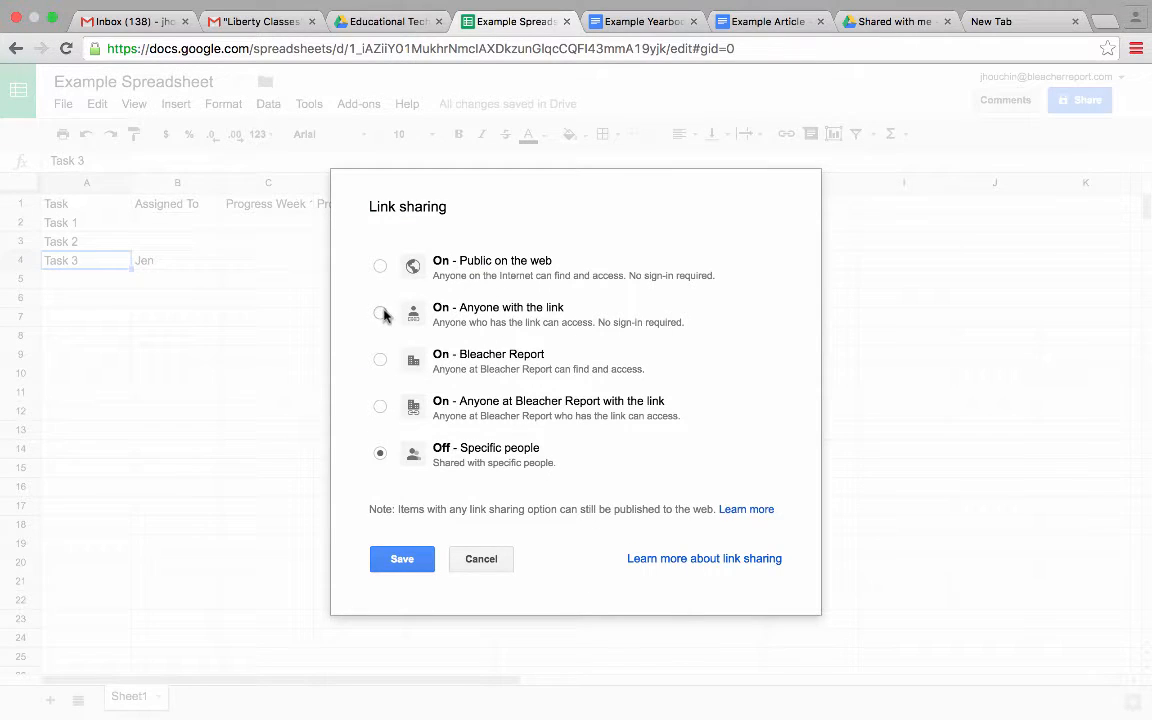
left_click(381, 314)
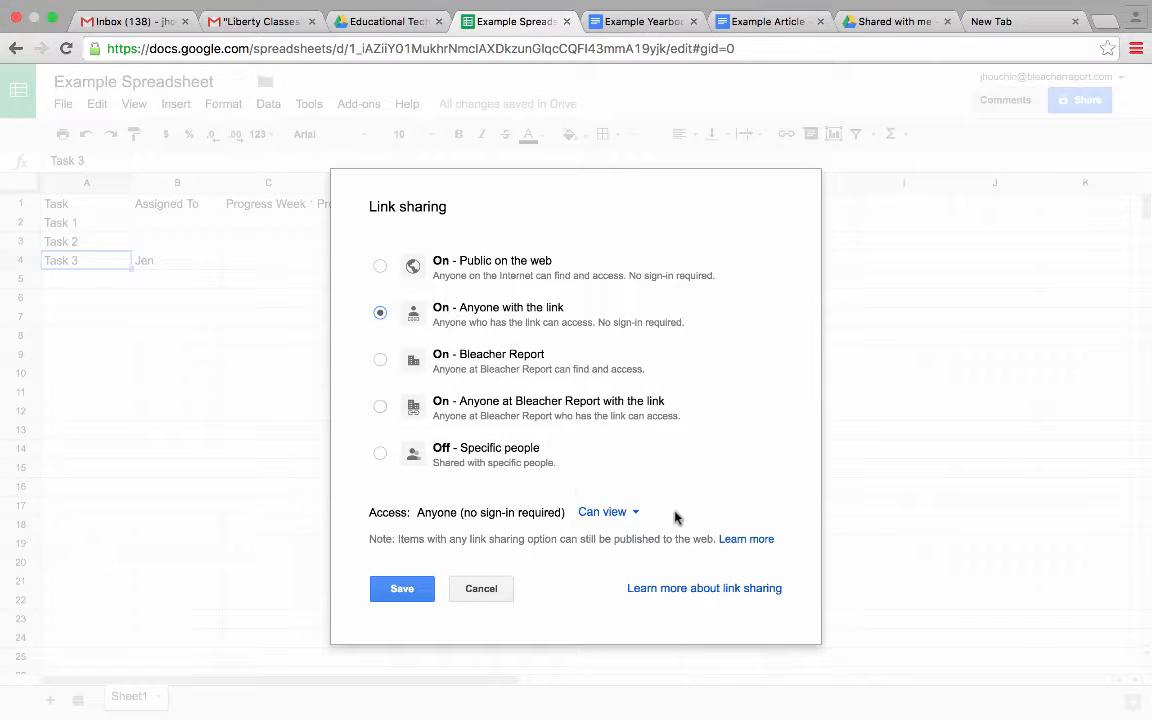
left_click(606, 512)
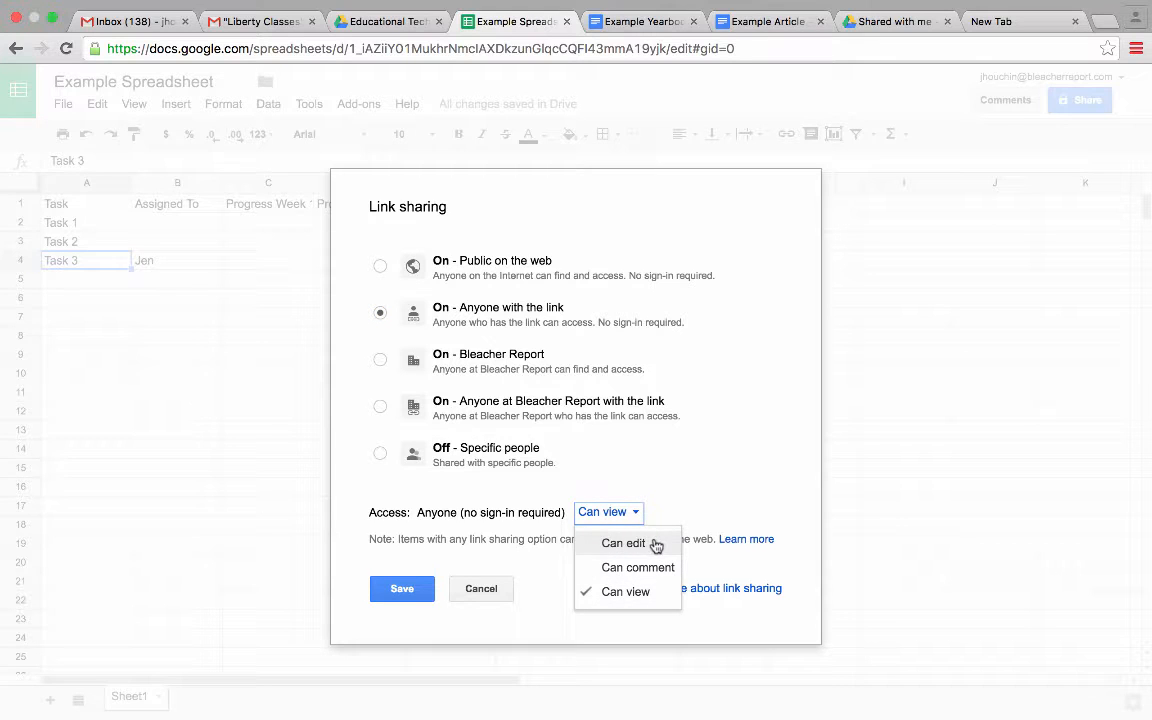
left_click(655, 541)
left_click(700, 478)
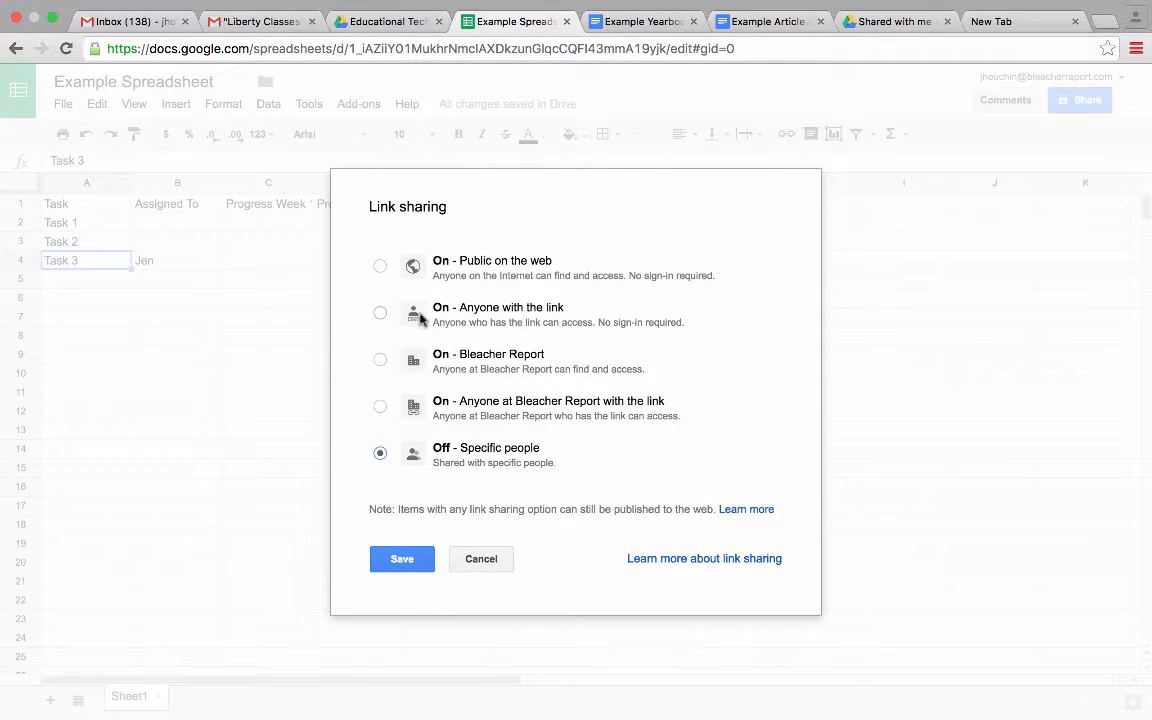
left_click(380, 313)
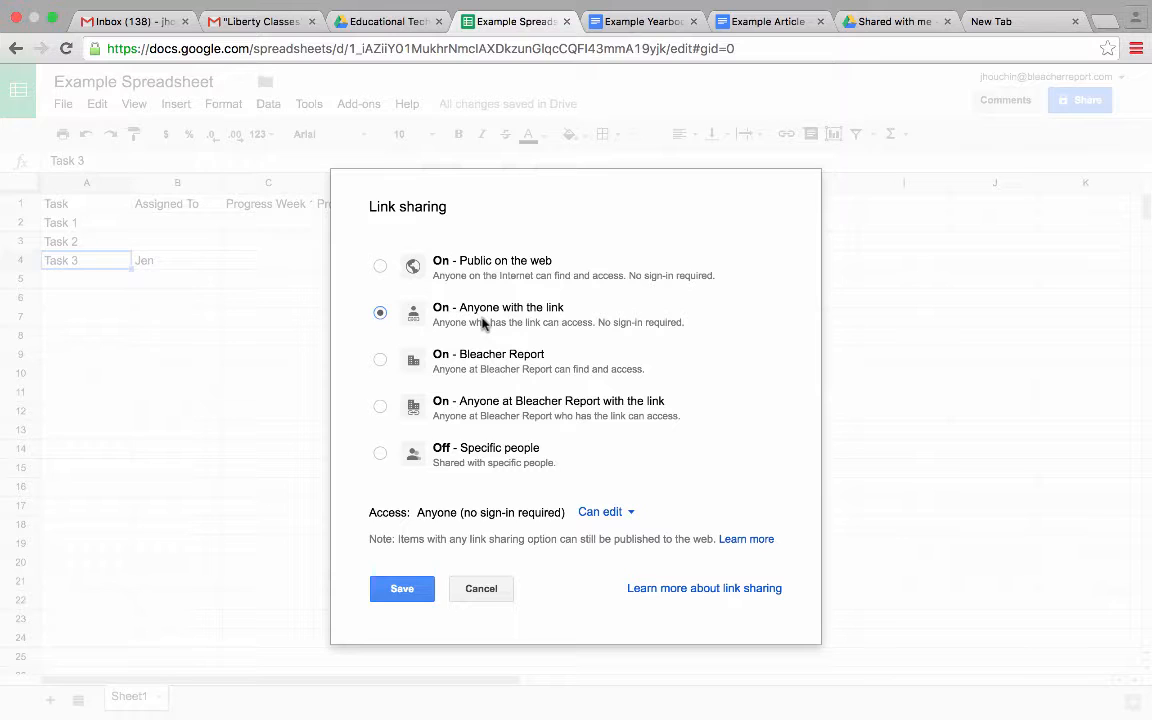
left_click(403, 592)
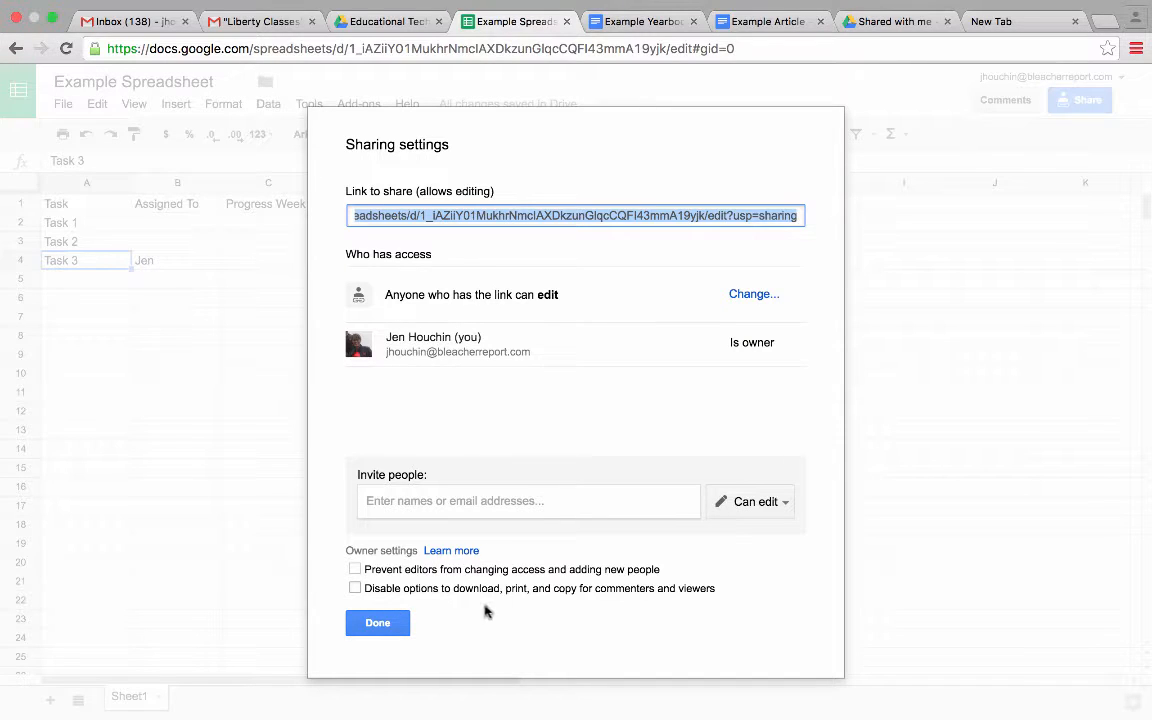
- Abandon the started person invitation without sending and close the sharing settings
left_click(527, 499)
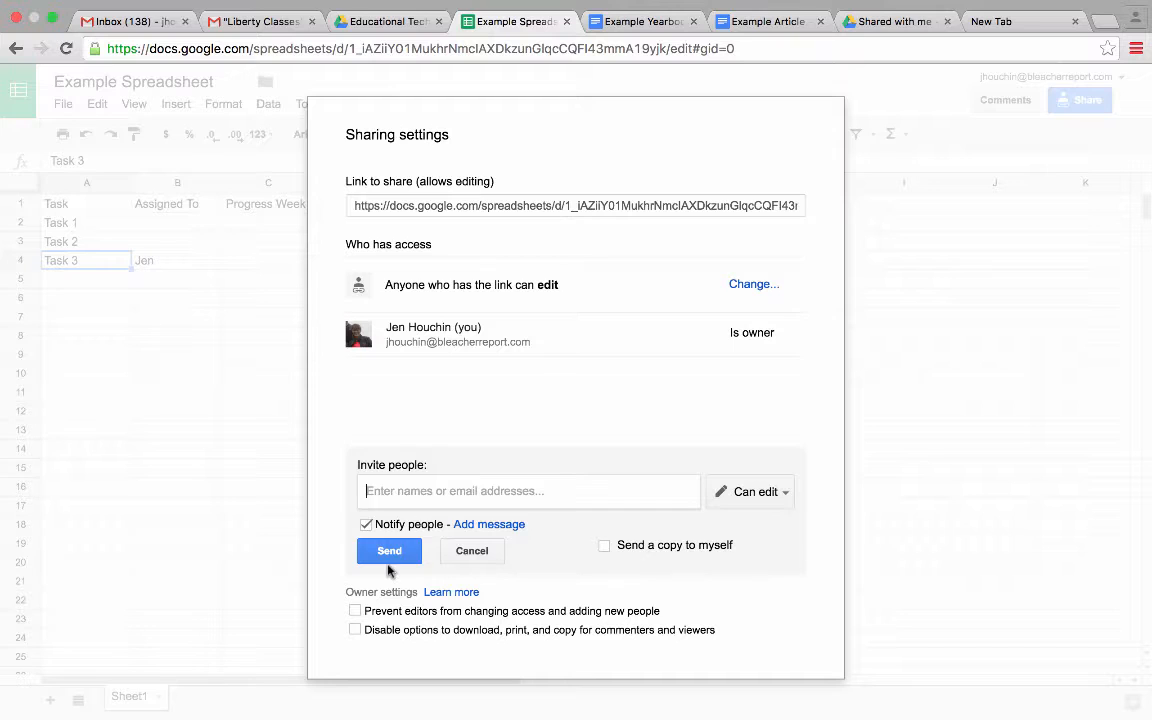
left_click(497, 551)
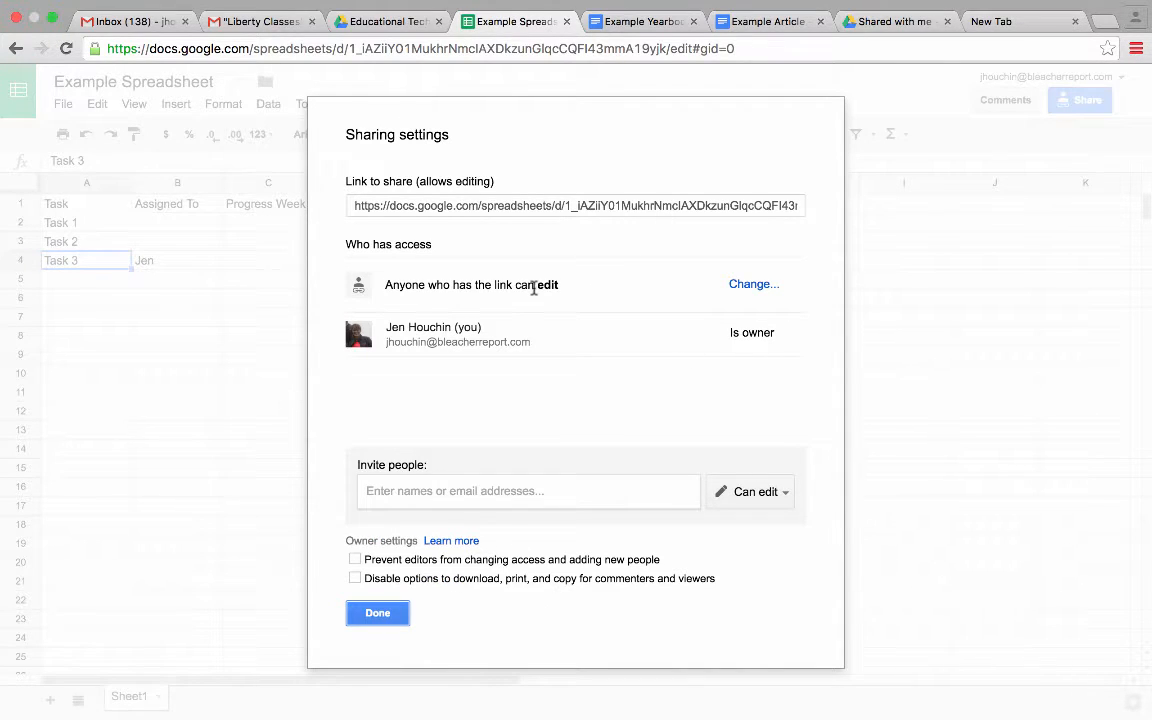
left_click(377, 612)
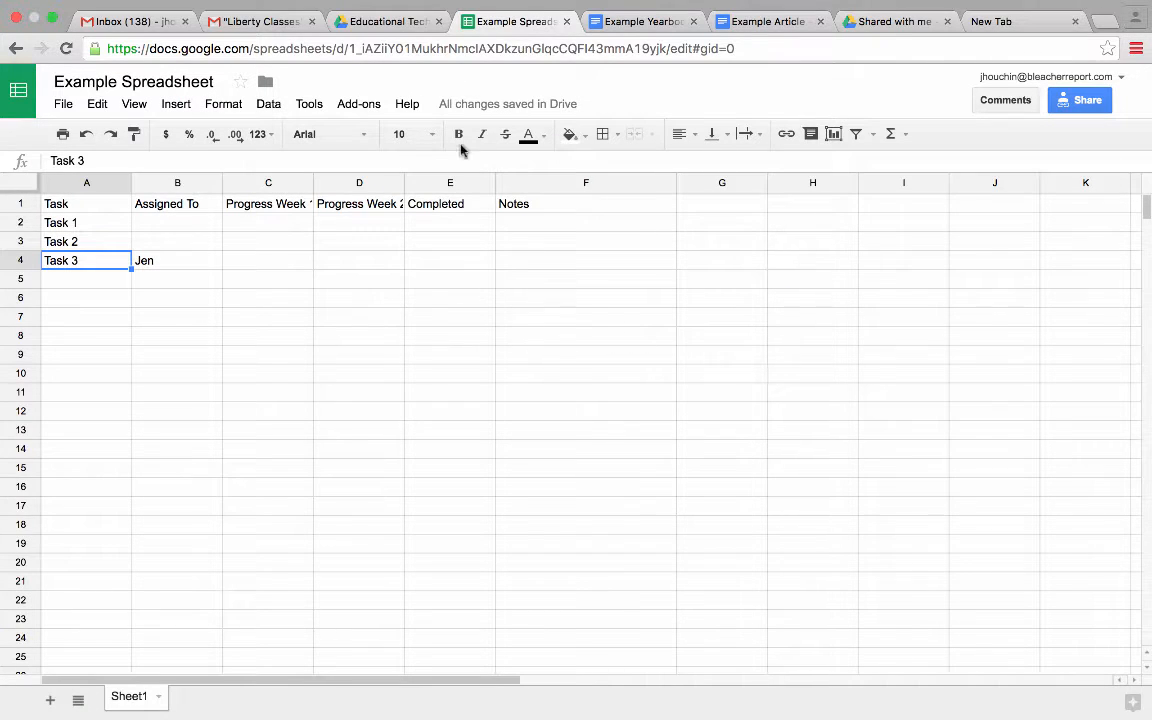
left_click(405, 22)
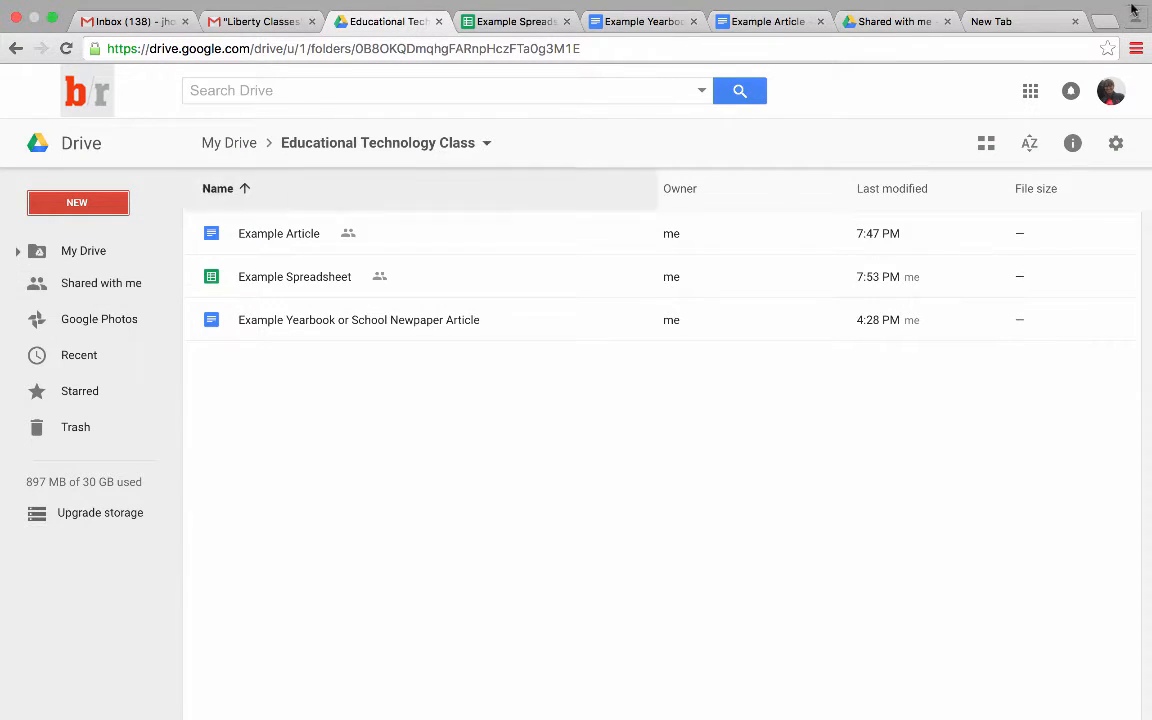
left_click(898, 24)
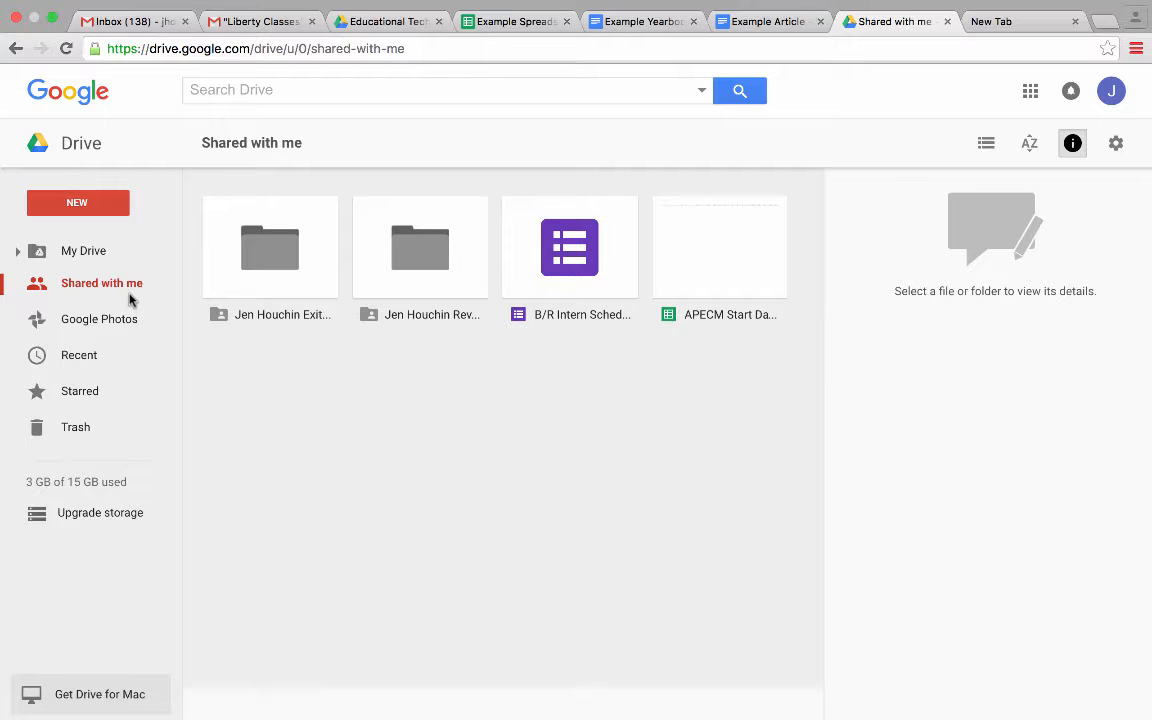
left_click(528, 21)
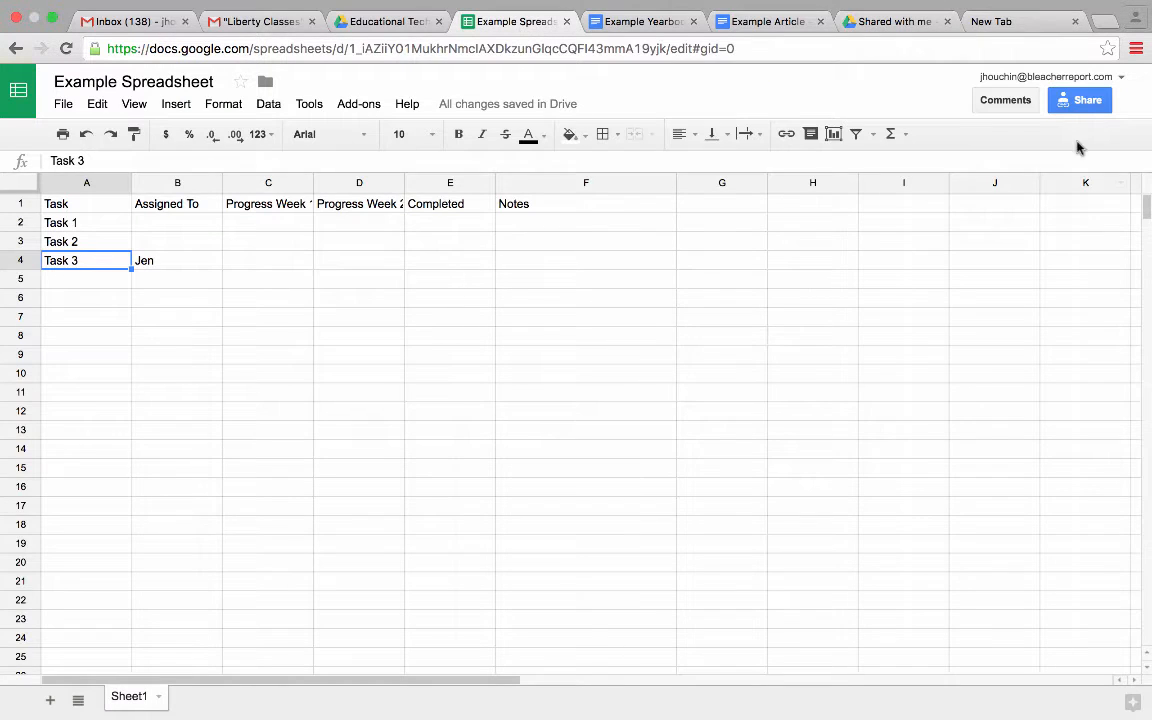
- Send the spreadsheet to the collaborator's e-mail address, confirm outside-organization sharing, then go to Drive's Shared with me
left_click(1083, 99)
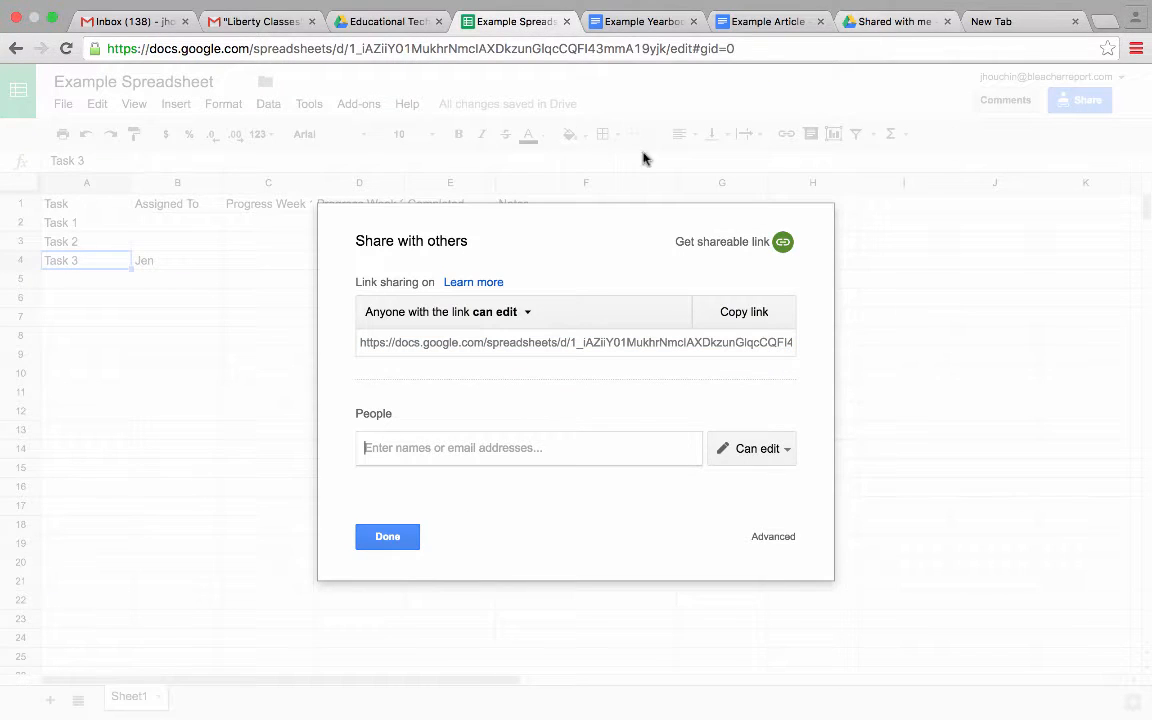
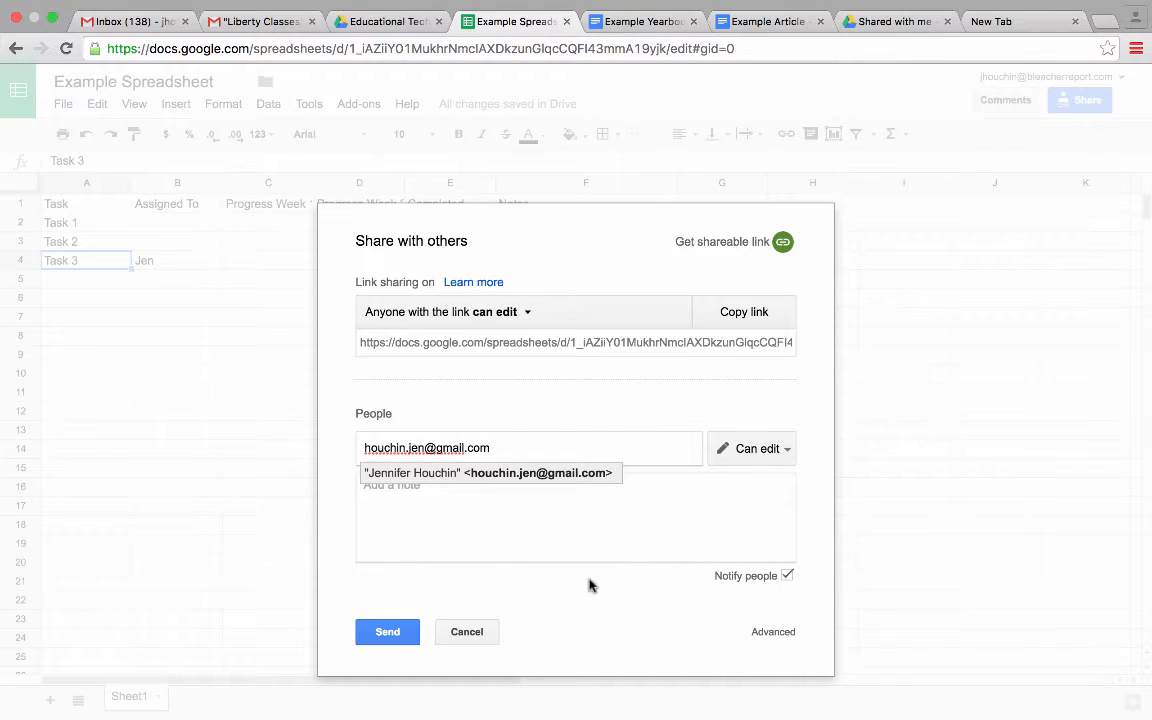
left_click(388, 638)
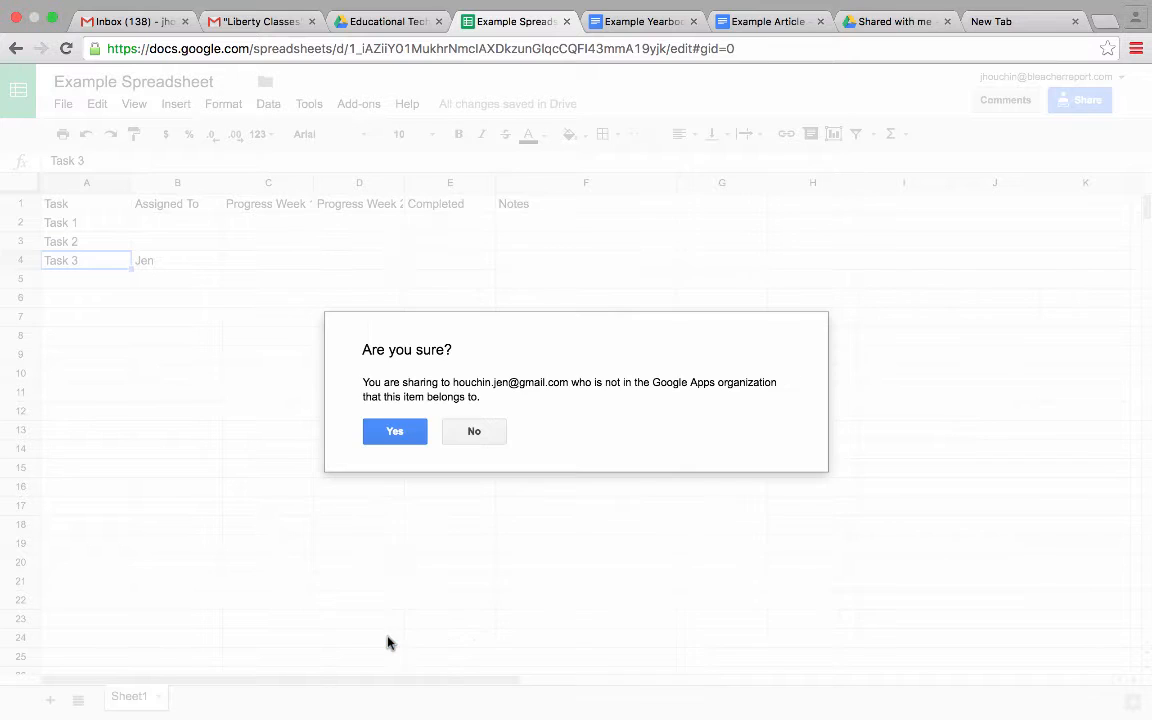
left_click(395, 432)
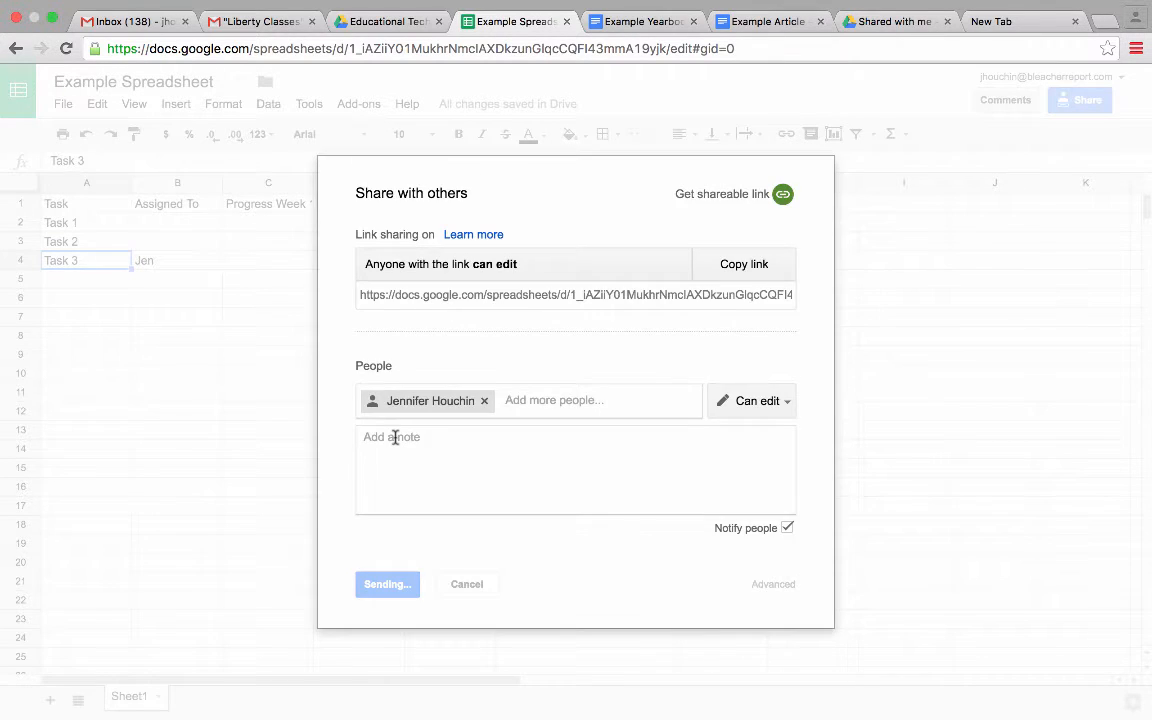
left_click(884, 22)
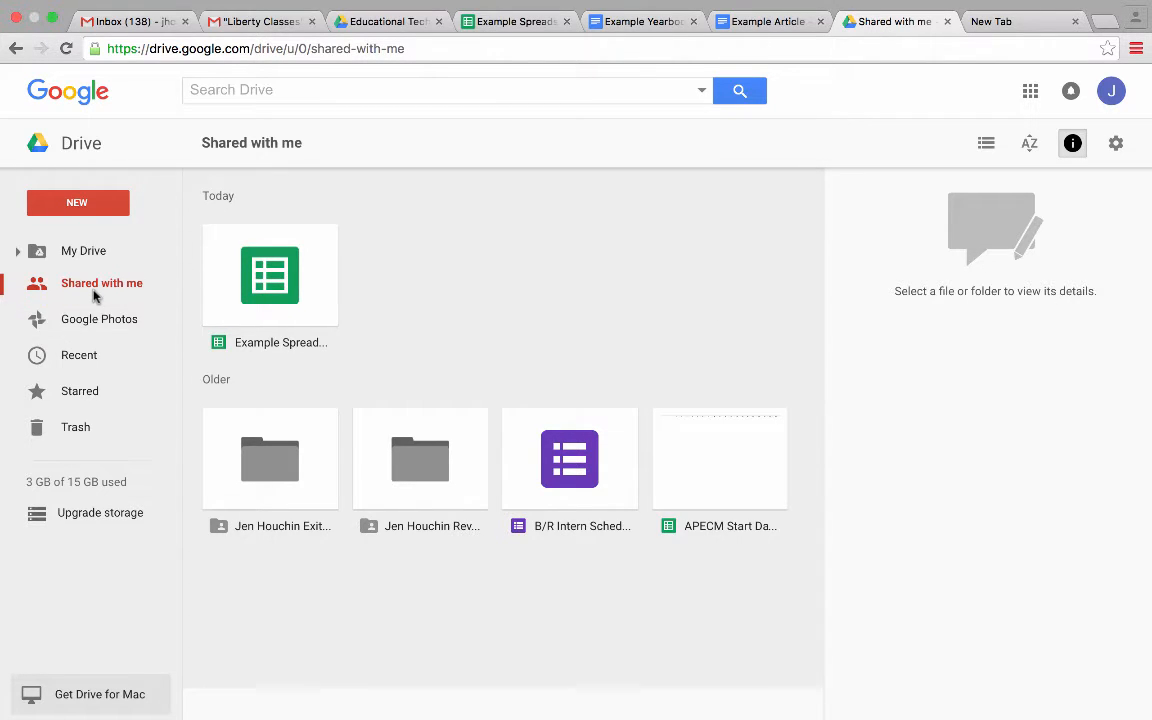
- Select Example Spreadsheet in Shared with me and view its activity showing anyone with the link can edit
left_click(265, 292)
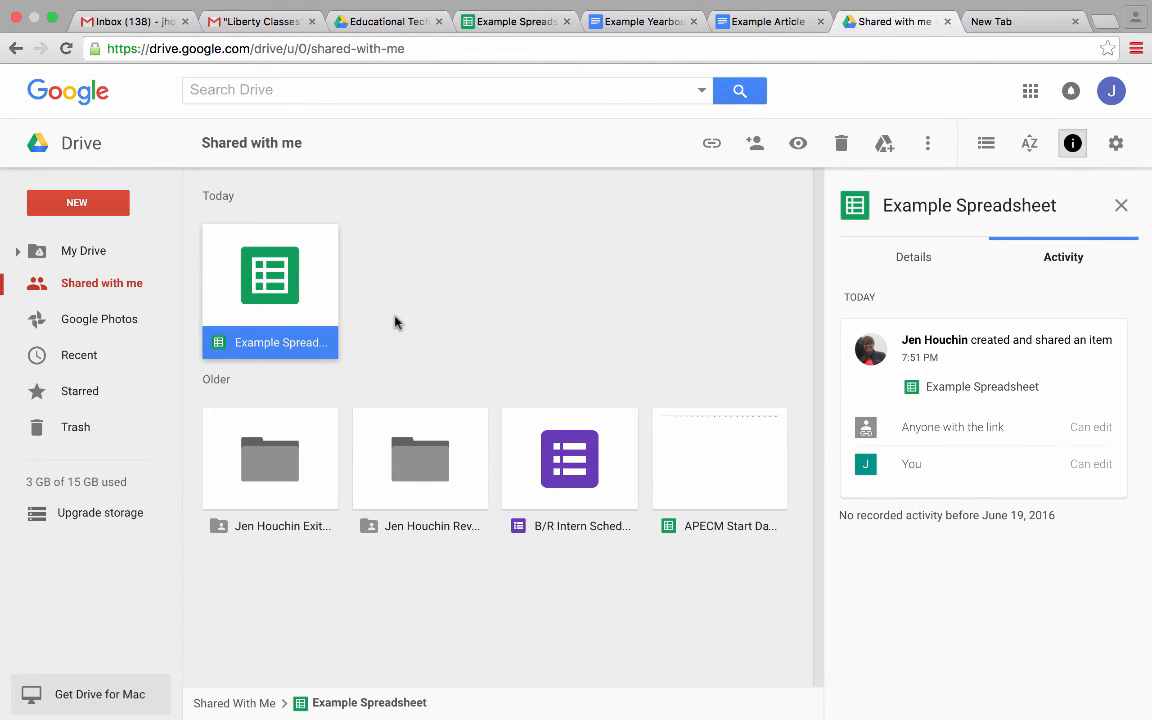
mouse_move(887, 7)
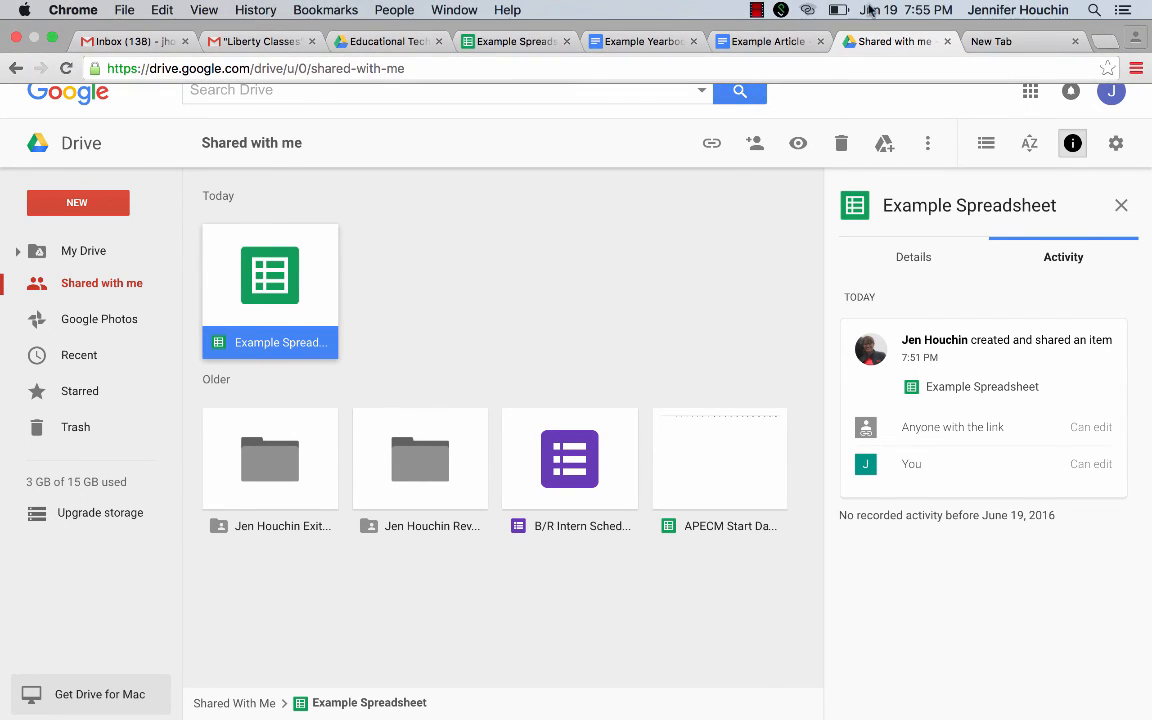
left_click(758, 12)
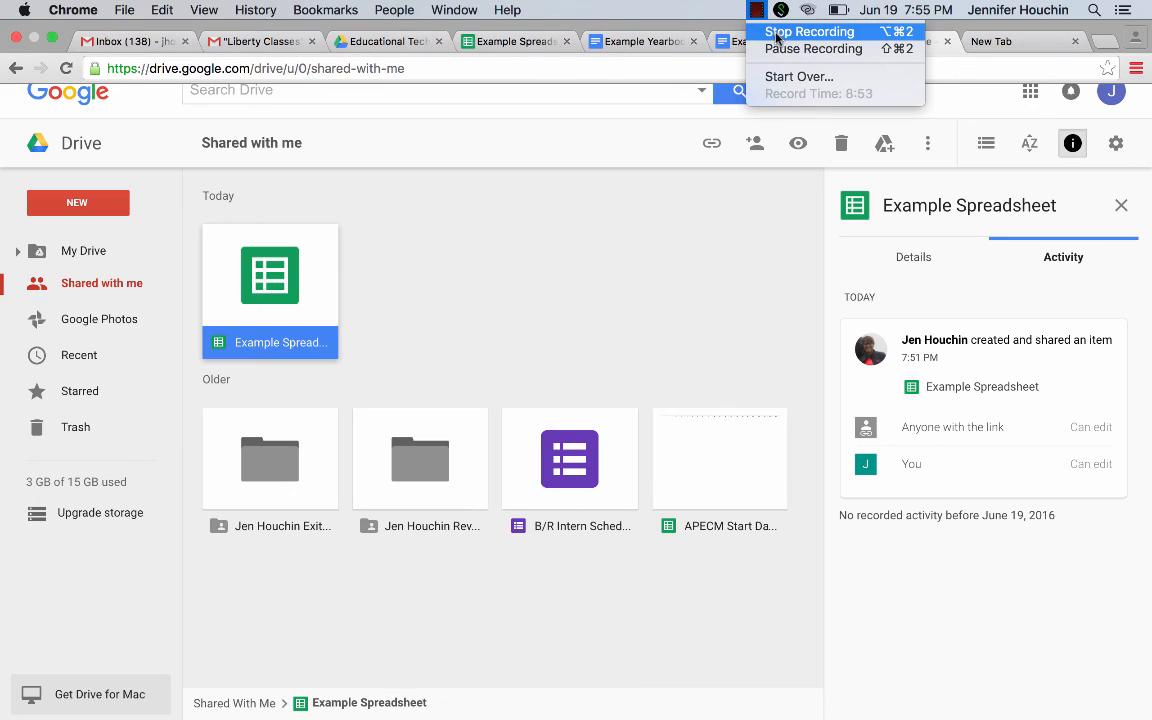